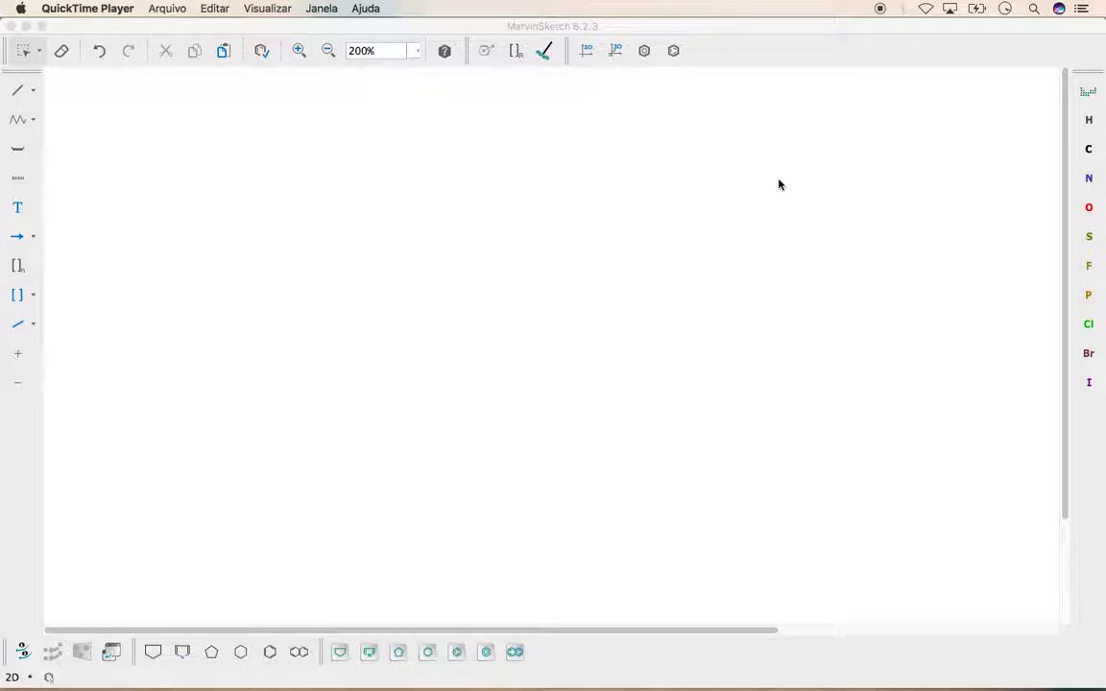
Draw butanoic acid as a four-carbon chain whose end carbon carries an OH and a double-bonded oxygen
left_click(694, 76)
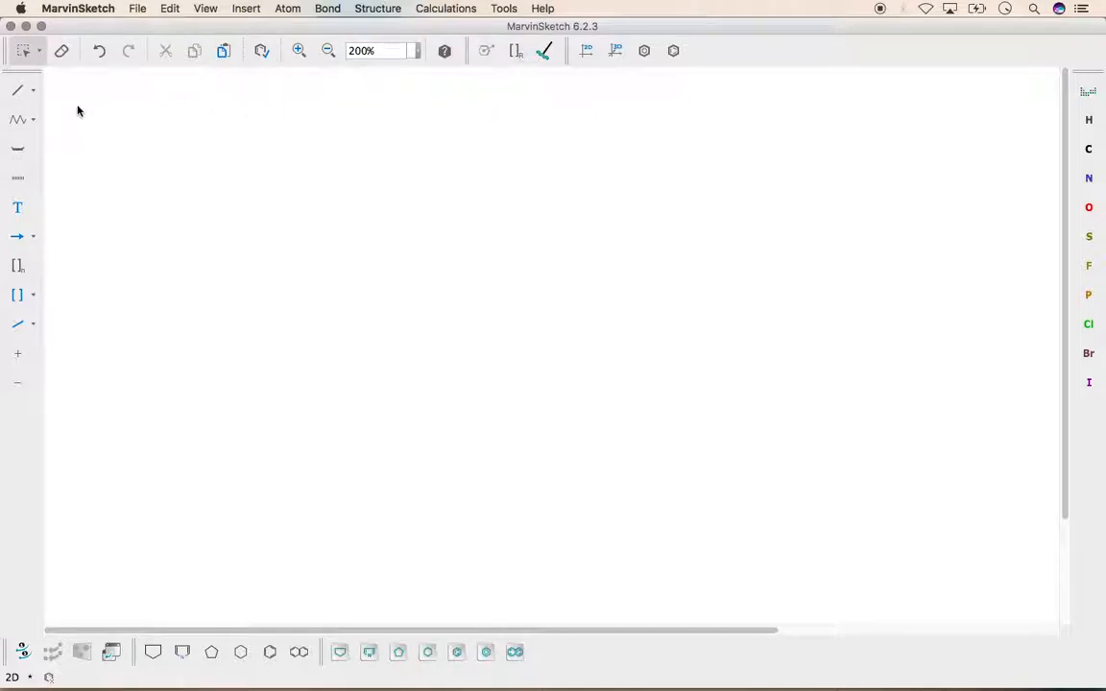
left_click(19, 119)
left_click_drag(165, 176, 288, 184)
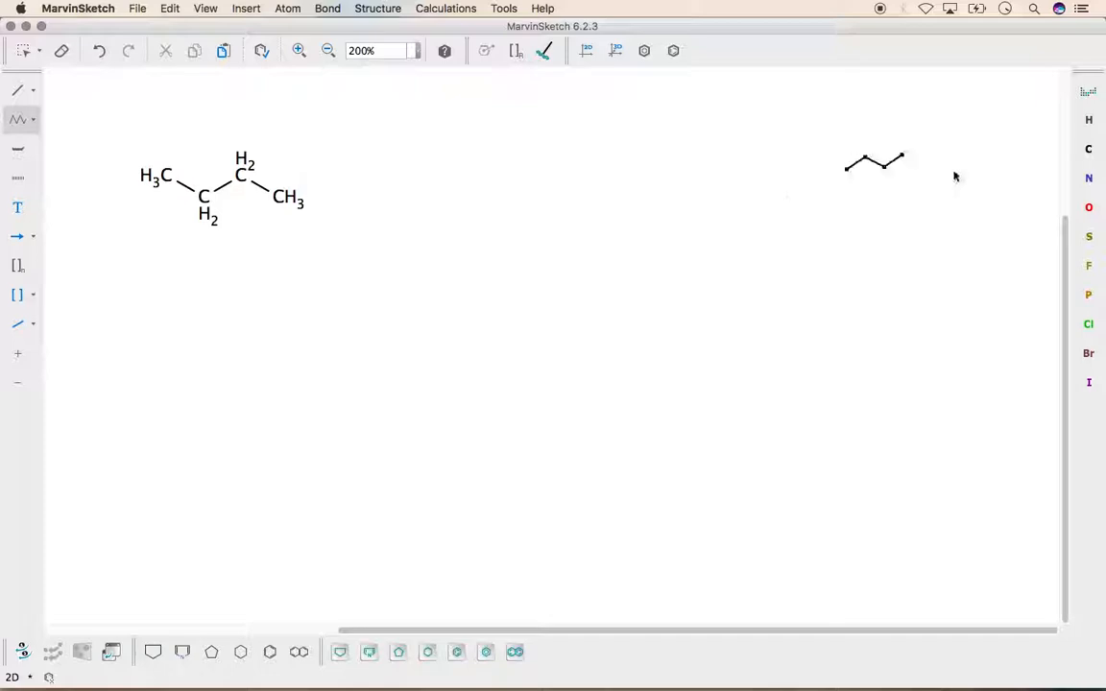
key("o")
left_click_drag(281, 195, 322, 222)
left_click(297, 186)
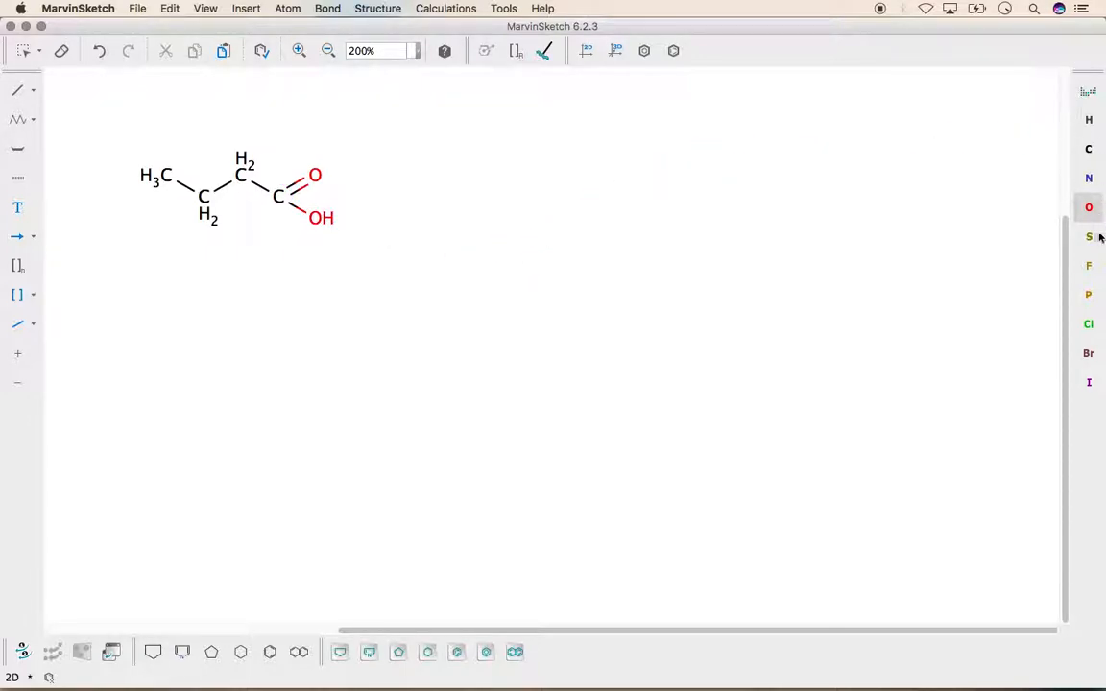
Place a standalone sodium atom (Na) on the canvas to the right of the butanoic acid
left_click(1088, 93)
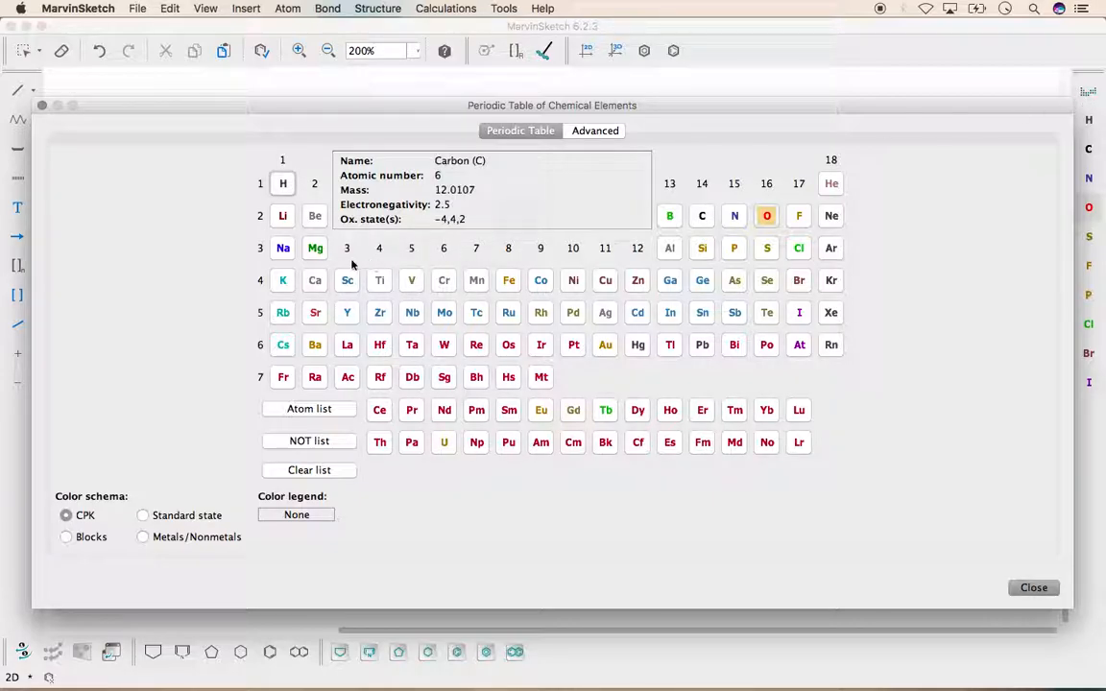
left_click(283, 249)
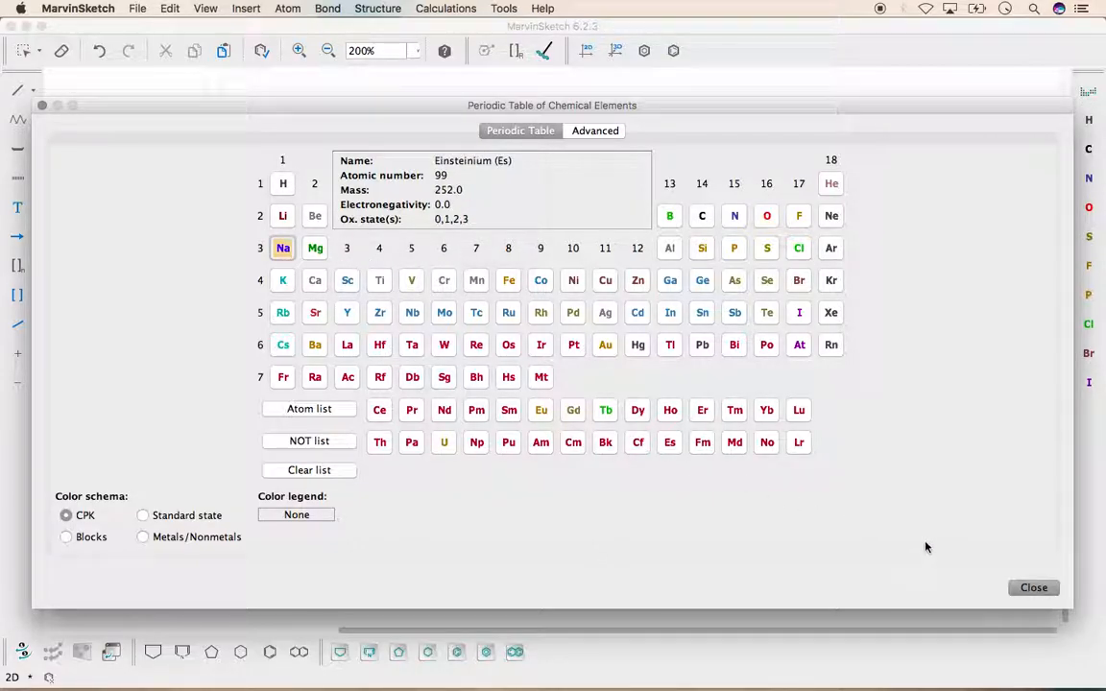
left_click(1035, 588)
left_click(423, 196)
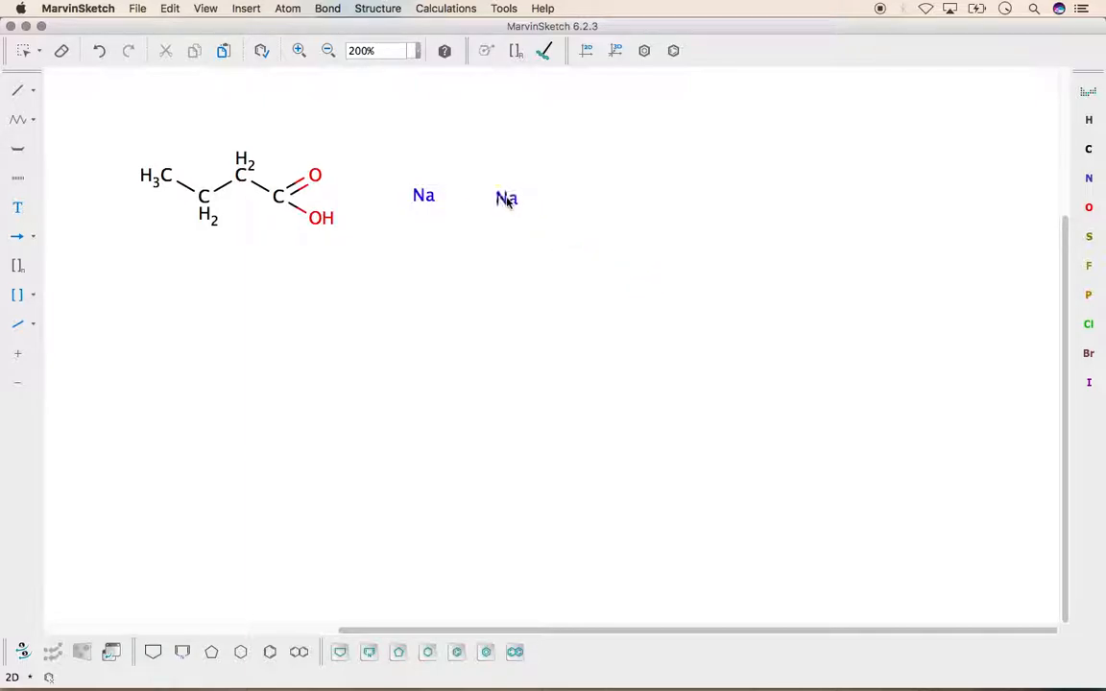
Place an extra hydrogen atom beyond the sodium, change it to Na, and delete it
left_click(1089, 119)
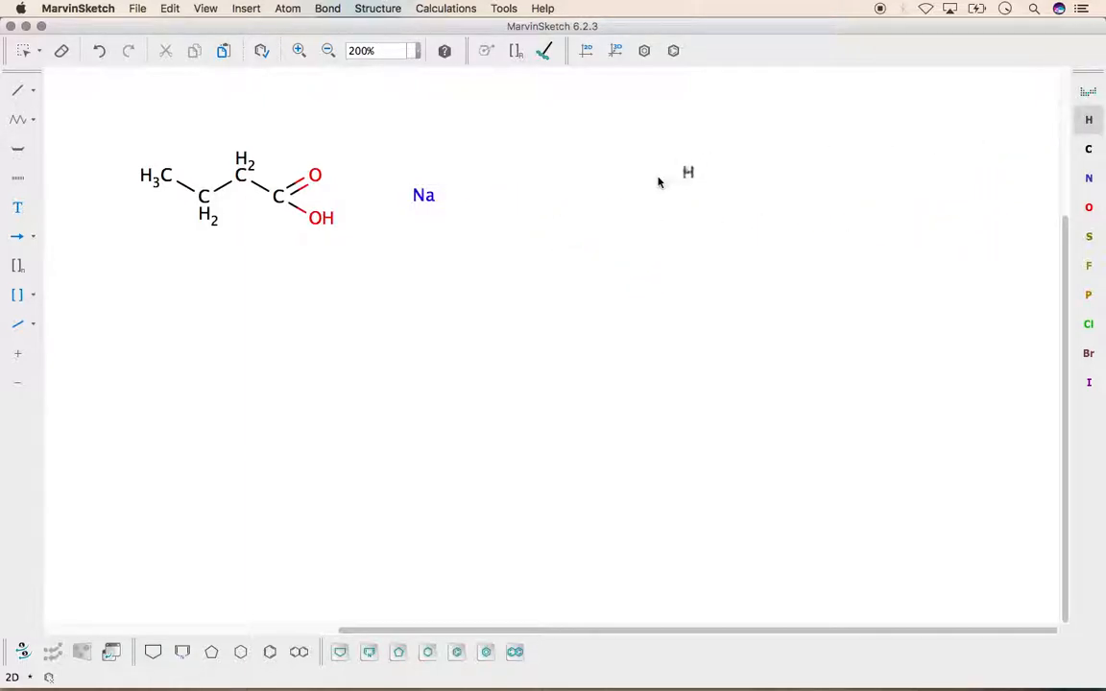
left_click(594, 186)
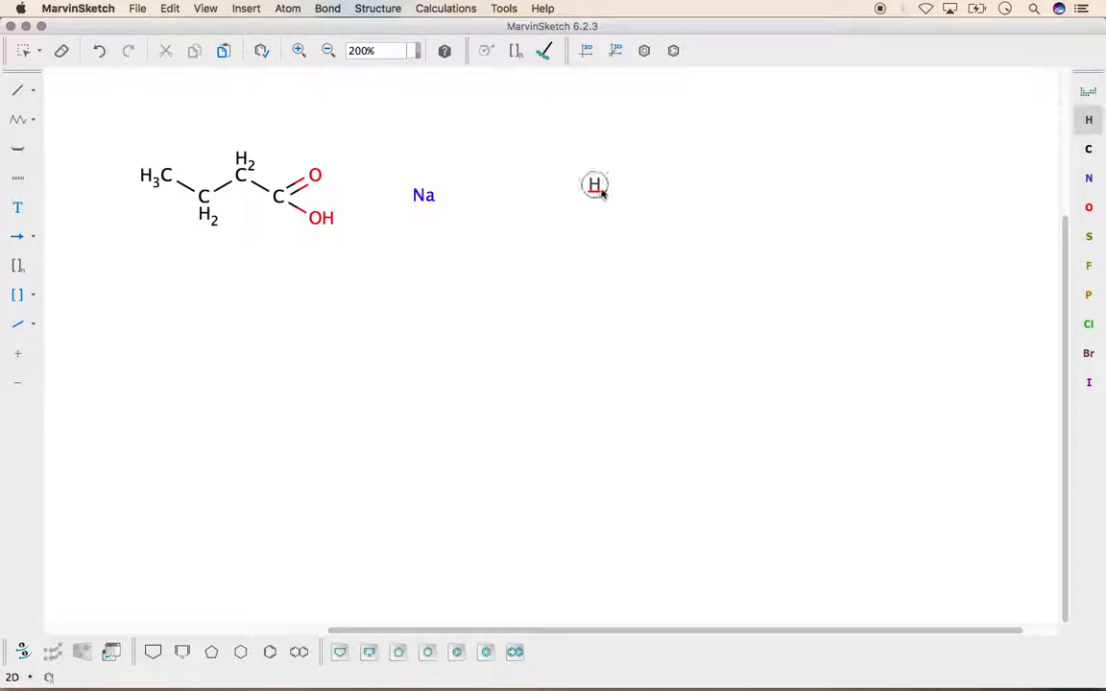
type("na")
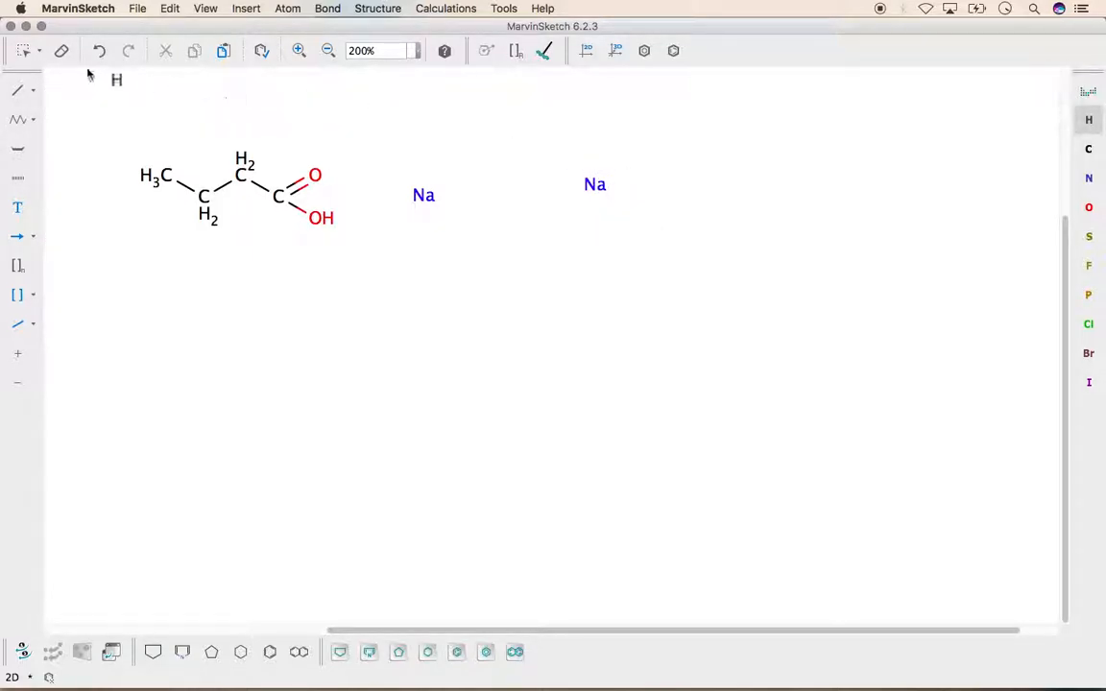
left_click(22, 50)
left_click(582, 187)
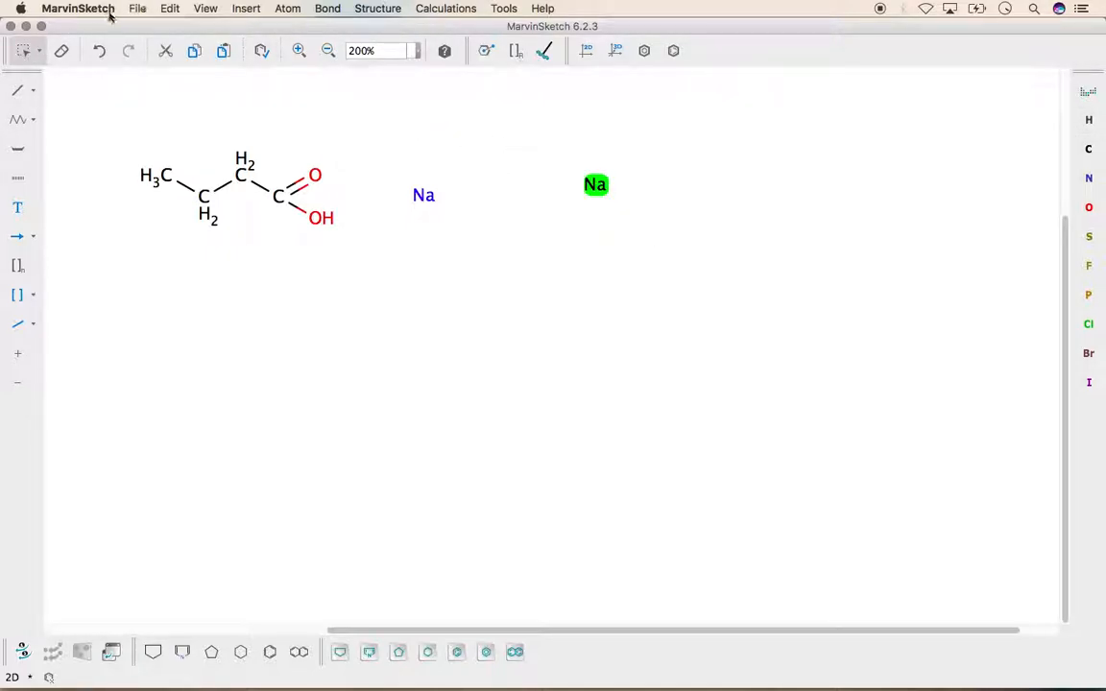
left_click(64, 48)
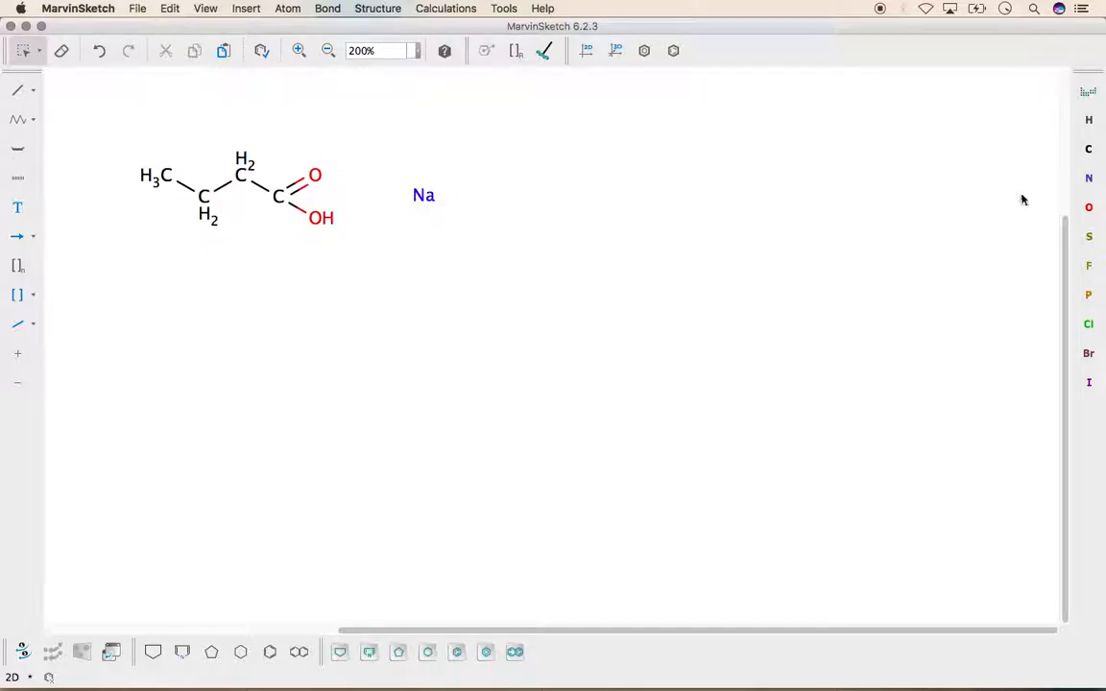
Bond an oxygen to the sodium atom to form Na–OH
left_click(1088, 209)
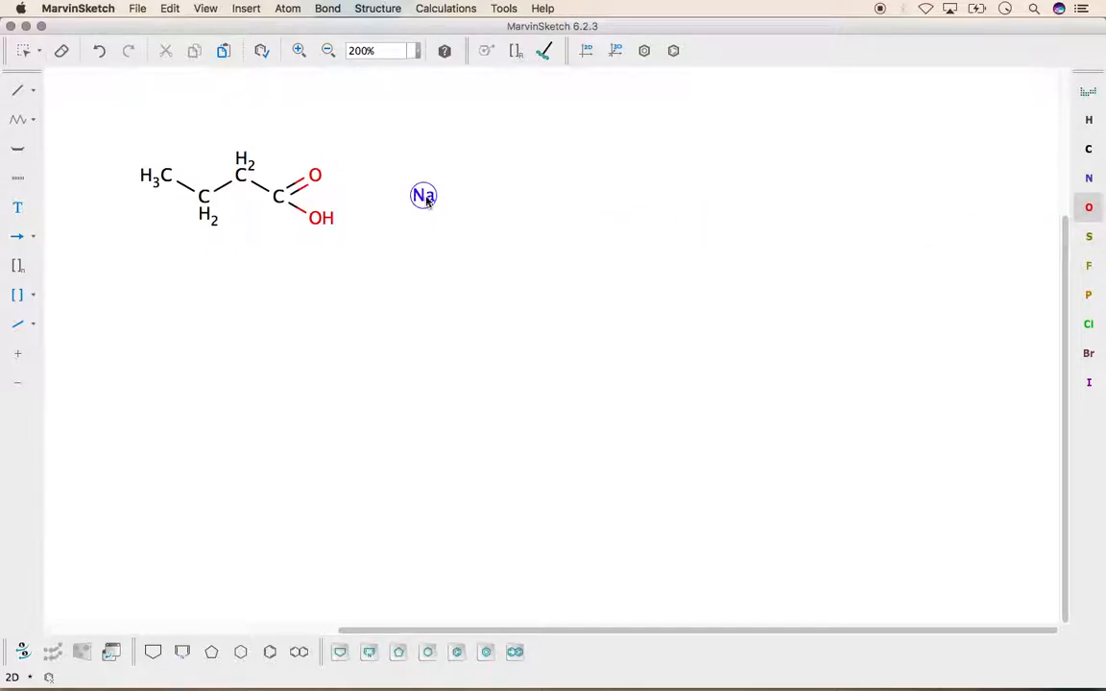
left_click_drag(426, 197, 467, 195)
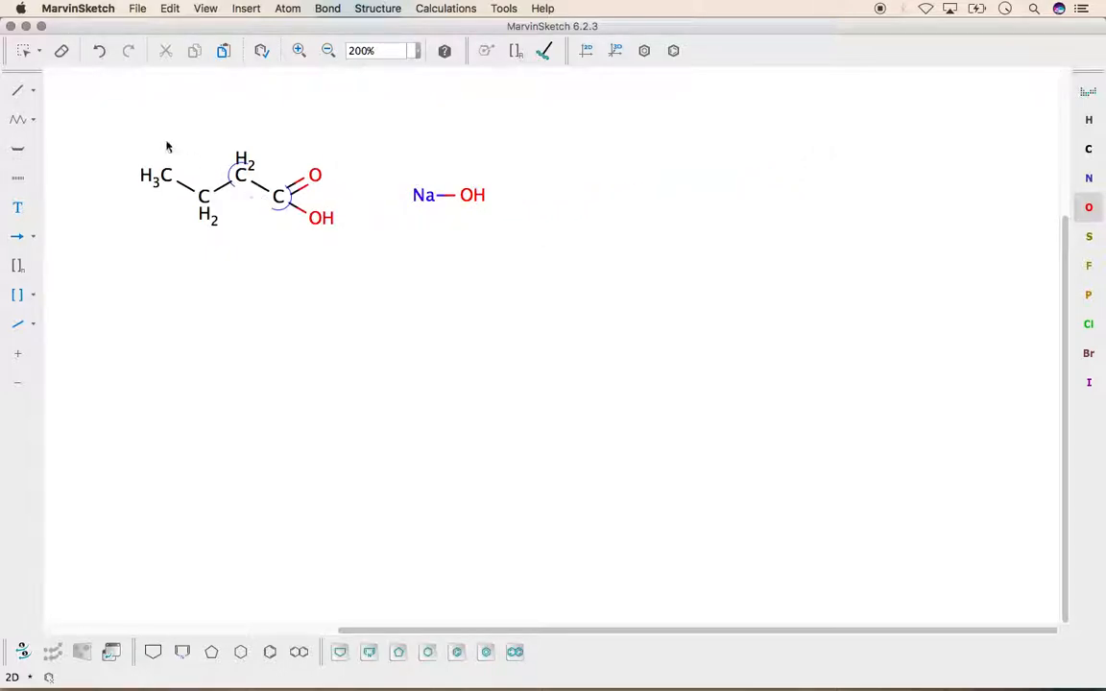
Place a copy of the butanoic acid to the right of Na–OH and add a water molecule beside the copy
left_click(26, 54)
left_click_drag(103, 109, 366, 282)
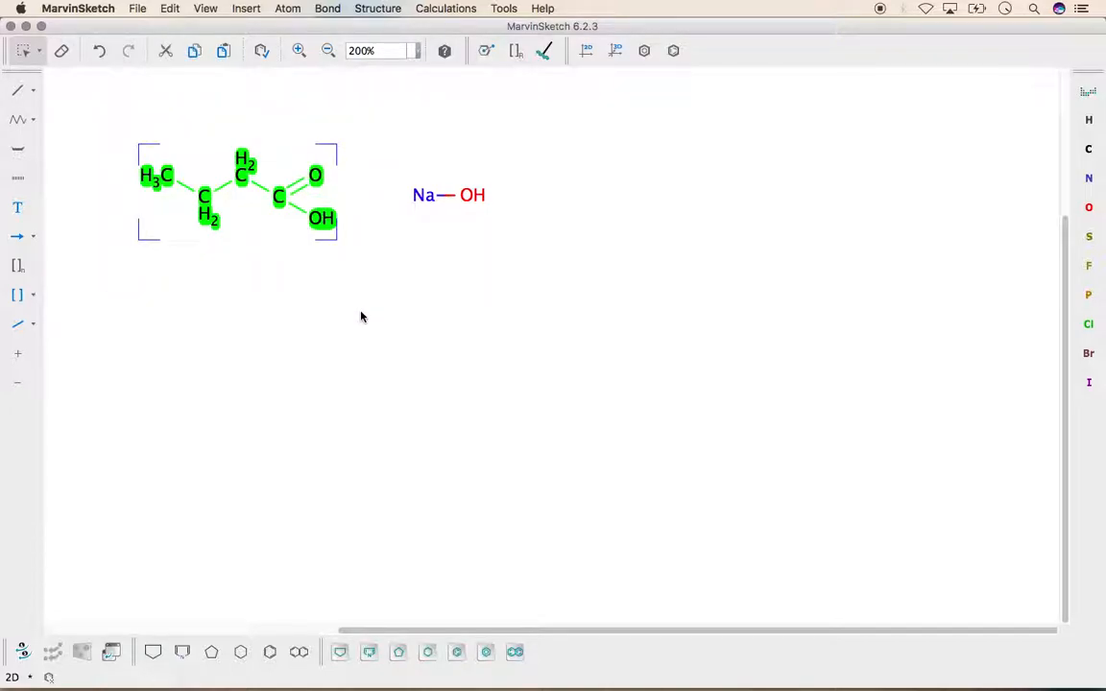
left_click(361, 317)
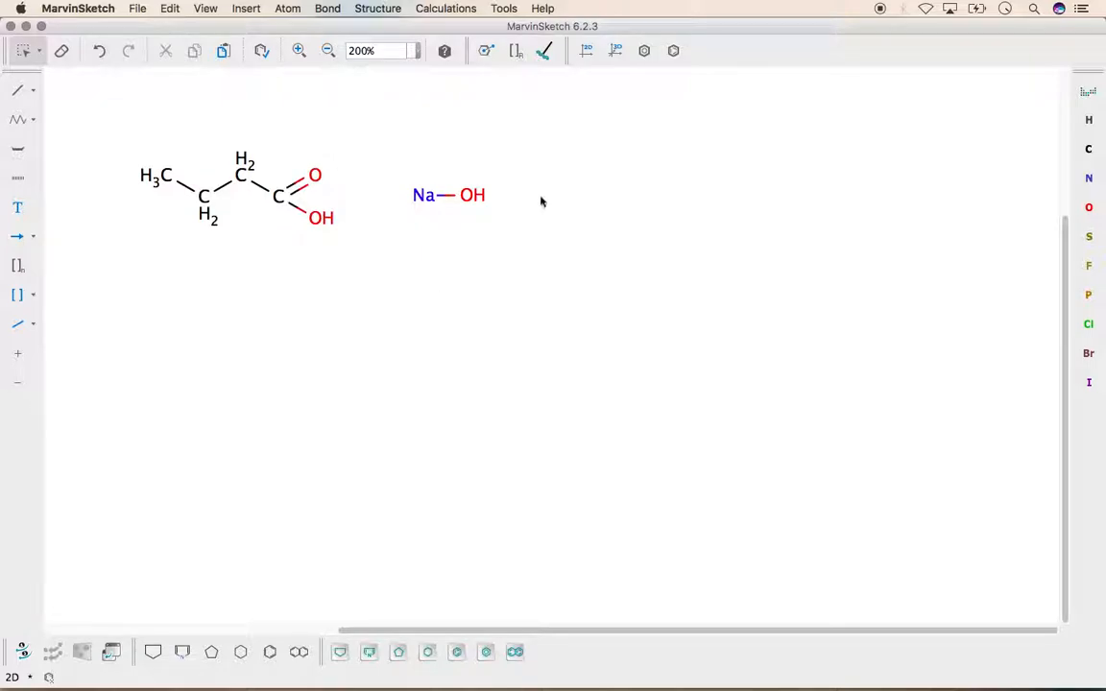
key("super+v")
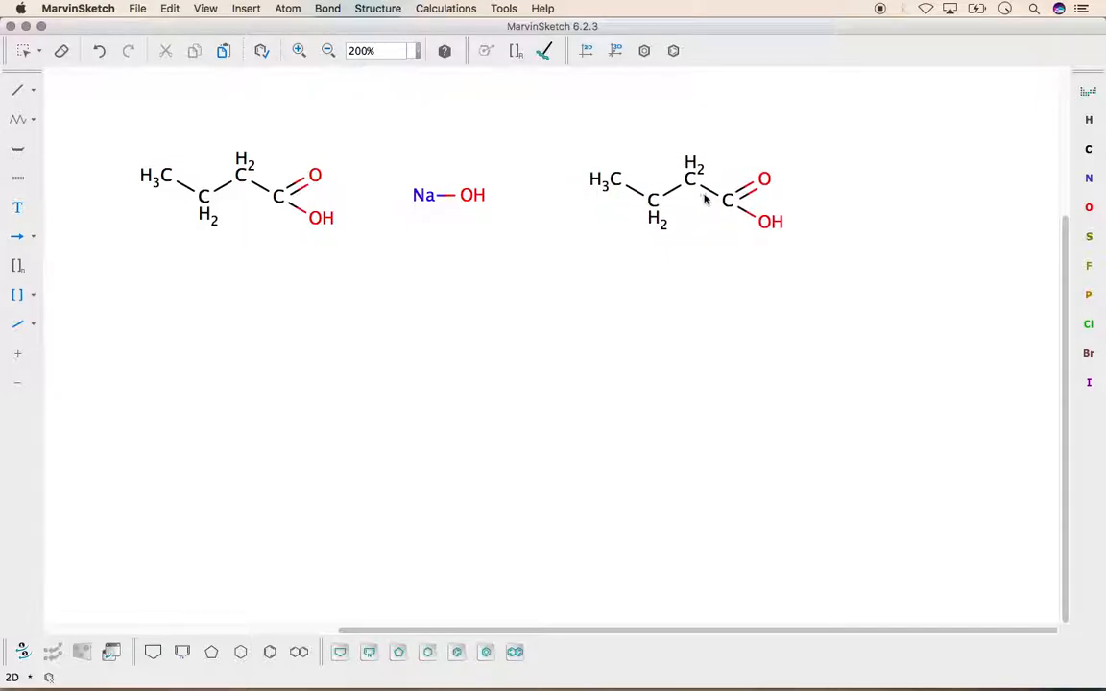
left_click(711, 199)
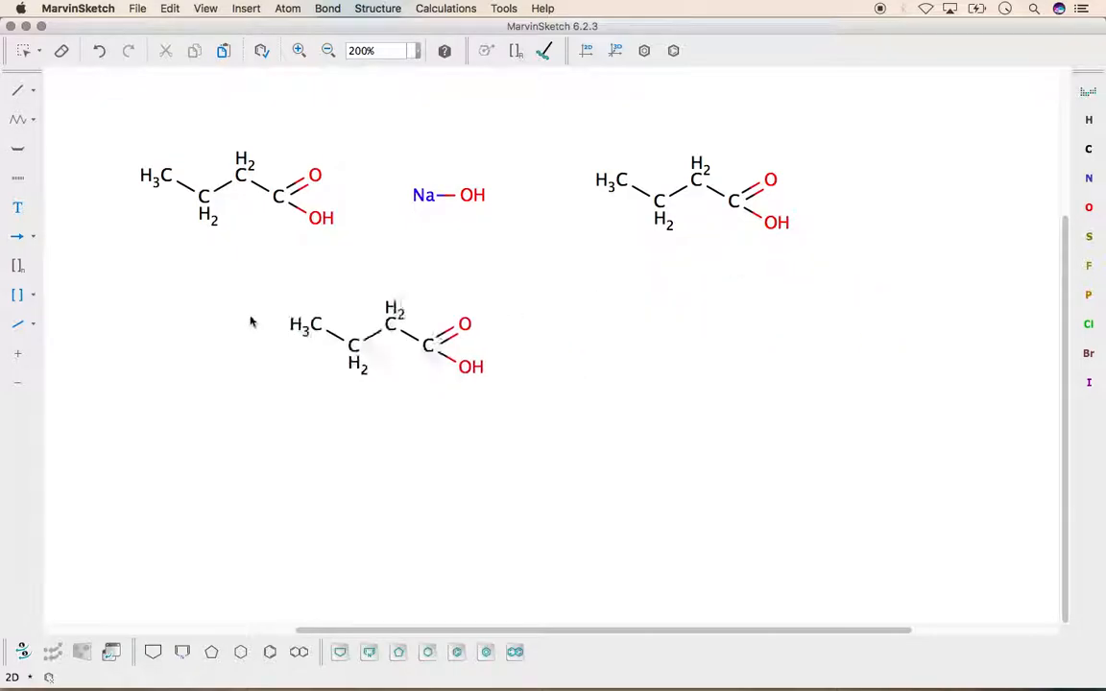
left_click(23, 50)
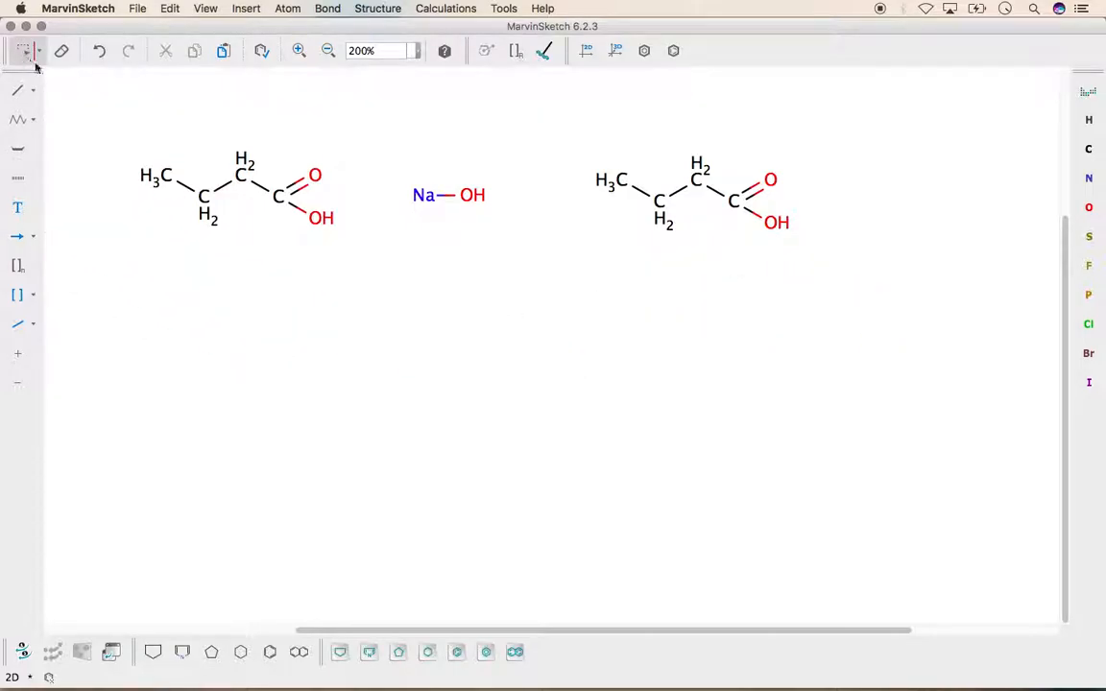
left_click(1088, 209)
left_click(921, 188)
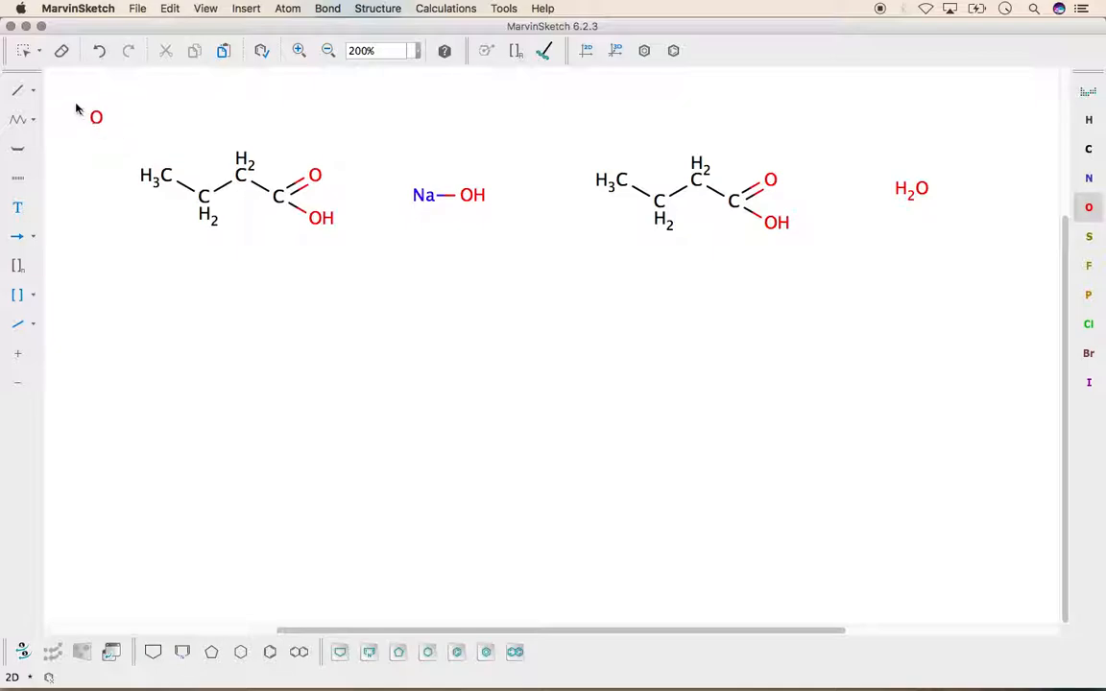
Add the text label "ácido butanóico" beneath the original butanoic acid structure
left_click(17, 208)
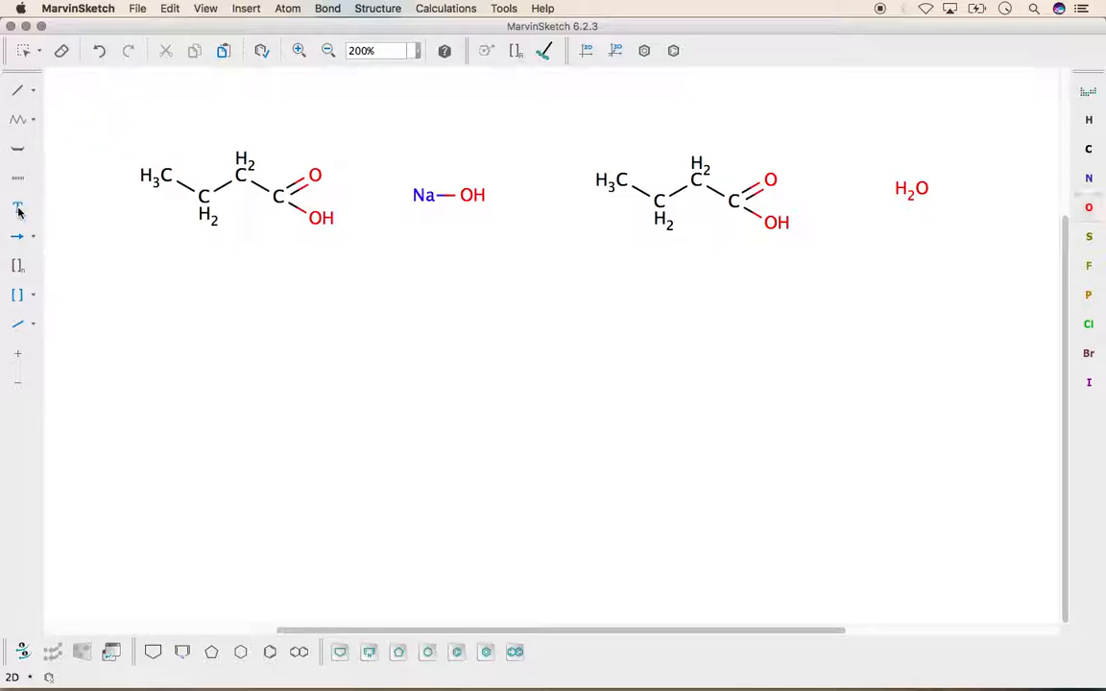
left_click(149, 264)
type("butan")
type("o")
key("BackSpace")
key("BackSpace")
key("BackSpace")
key("BackSpace")
key("BackSpace")
key("BackSpace")
type("la")
key("BackSpace")
key("BackSpace")
type("ácido butanóic")
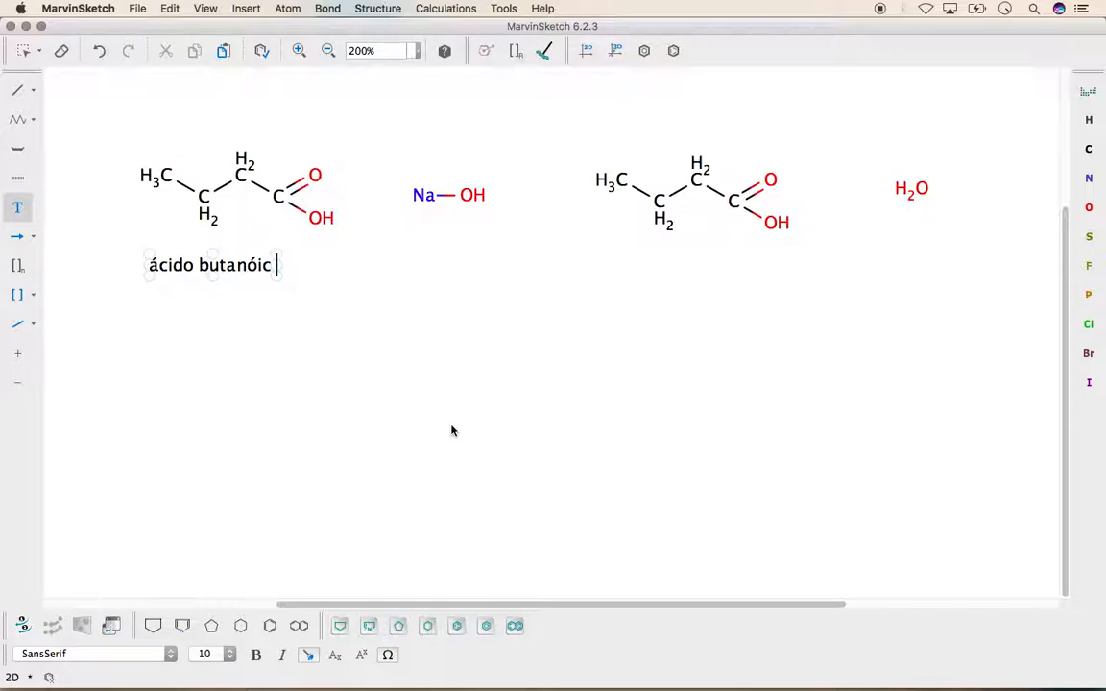
type("o")
Add the text label "hidróxido de sódio" beneath Na–OH
left_click(419, 266)
type("hid")
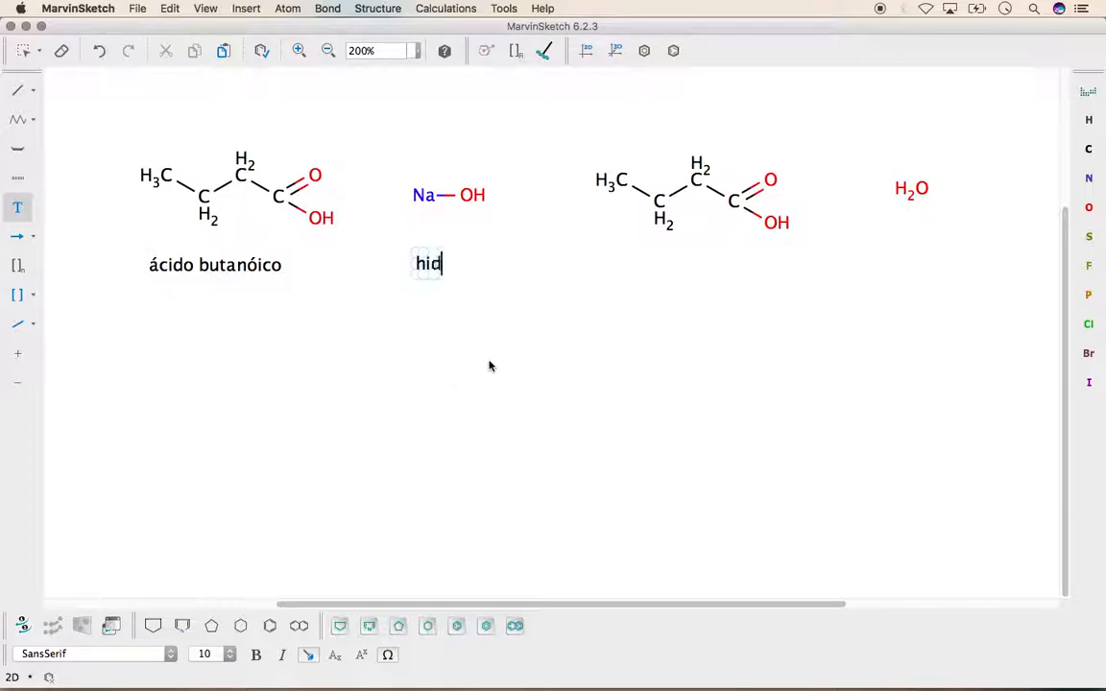
type("róxid")
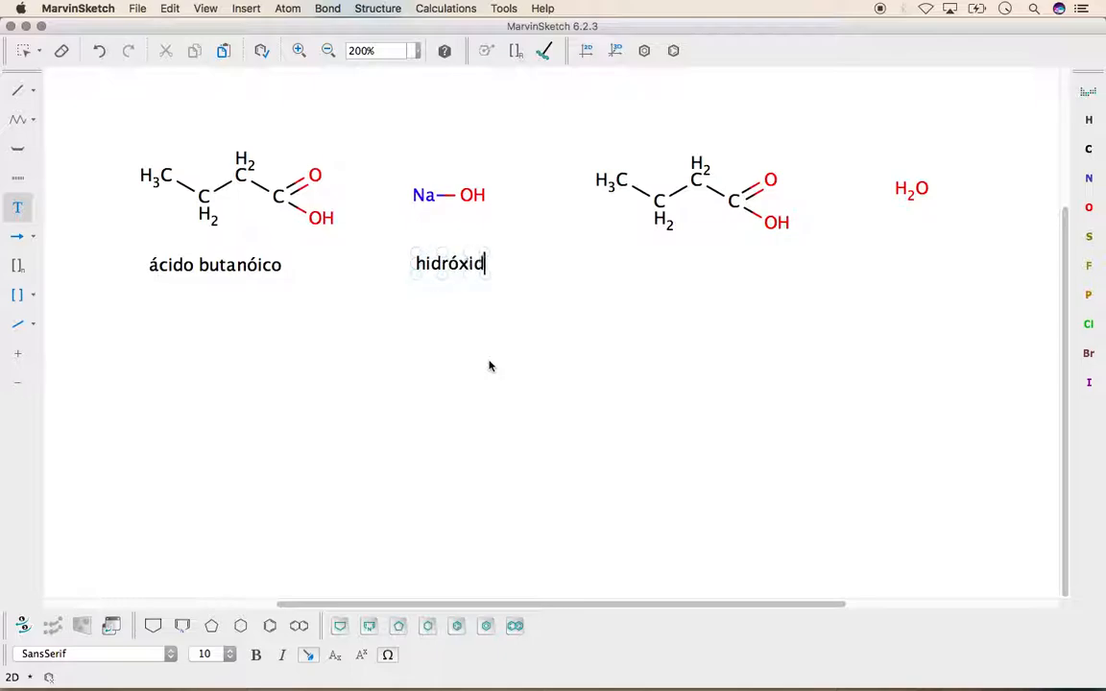
type("o de sódio")
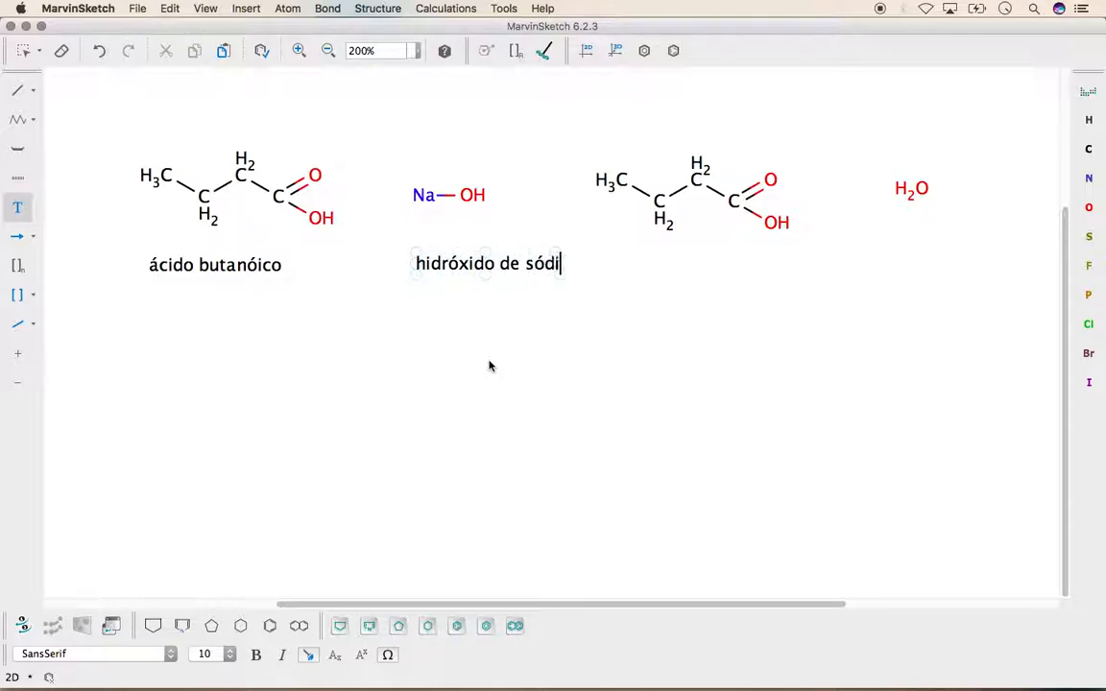
Label the copied acid structure "butanoato de sódio" and the water molecule "água"
left_click(678, 270)
type("buta")
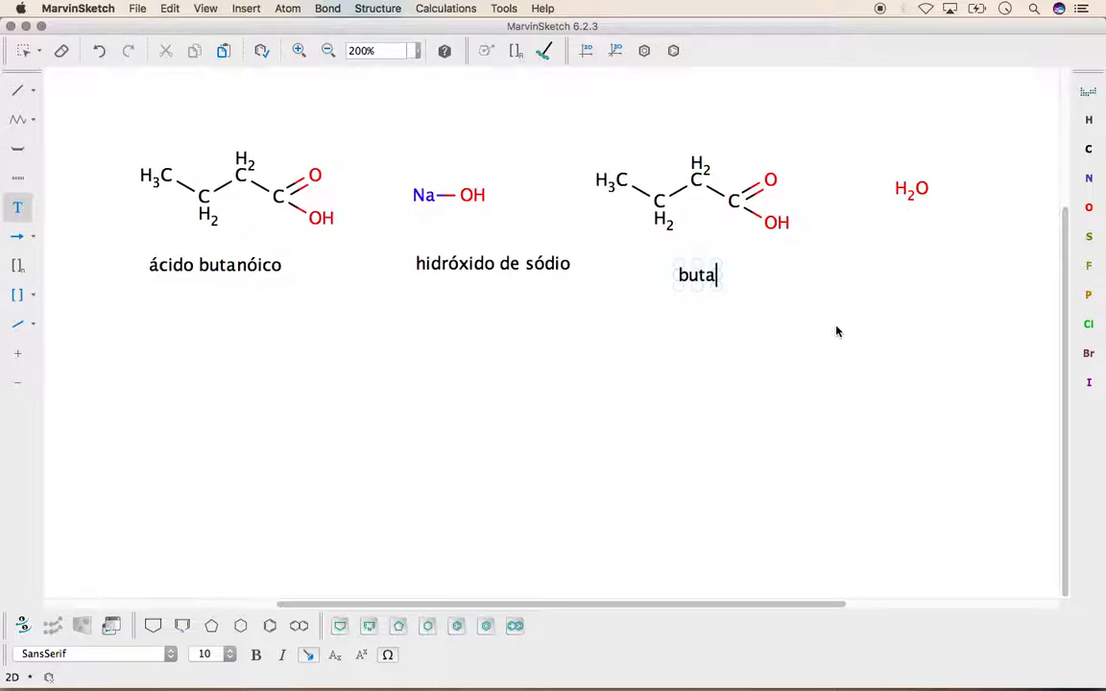
type("noato de s")
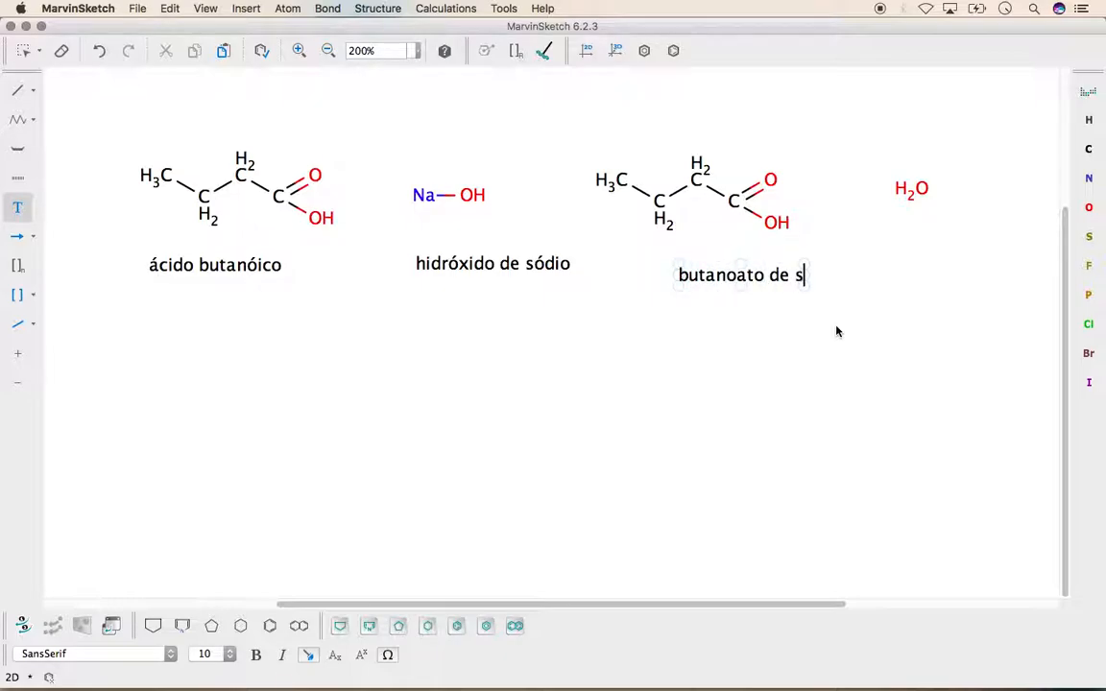
type("ódio")
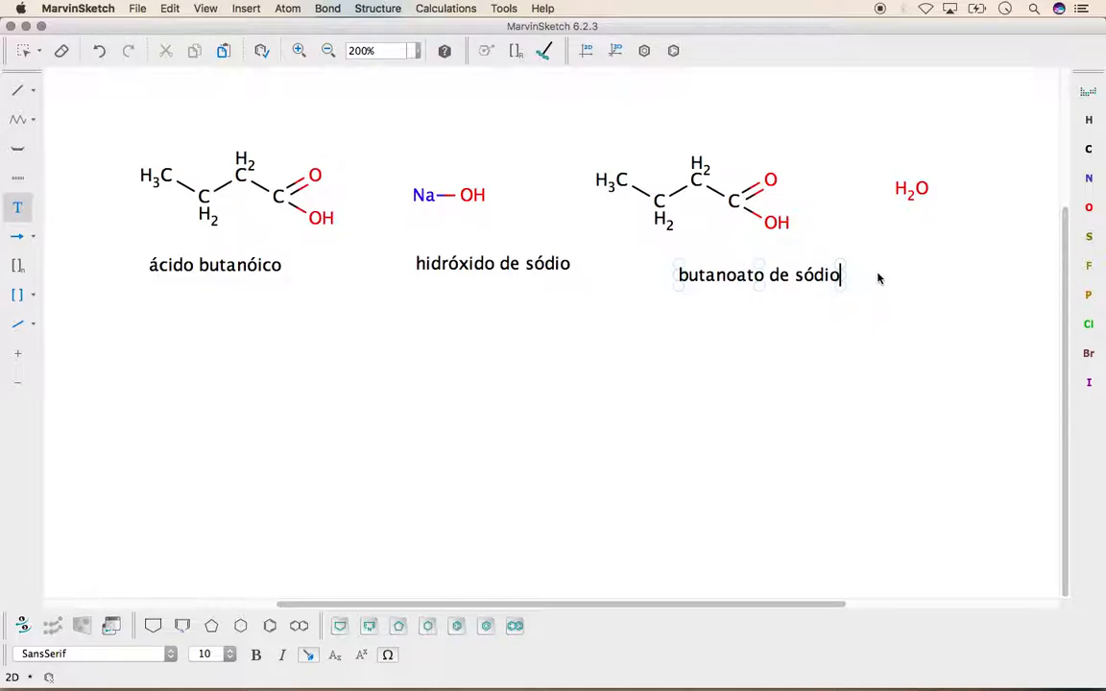
left_click(924, 252)
type("água")
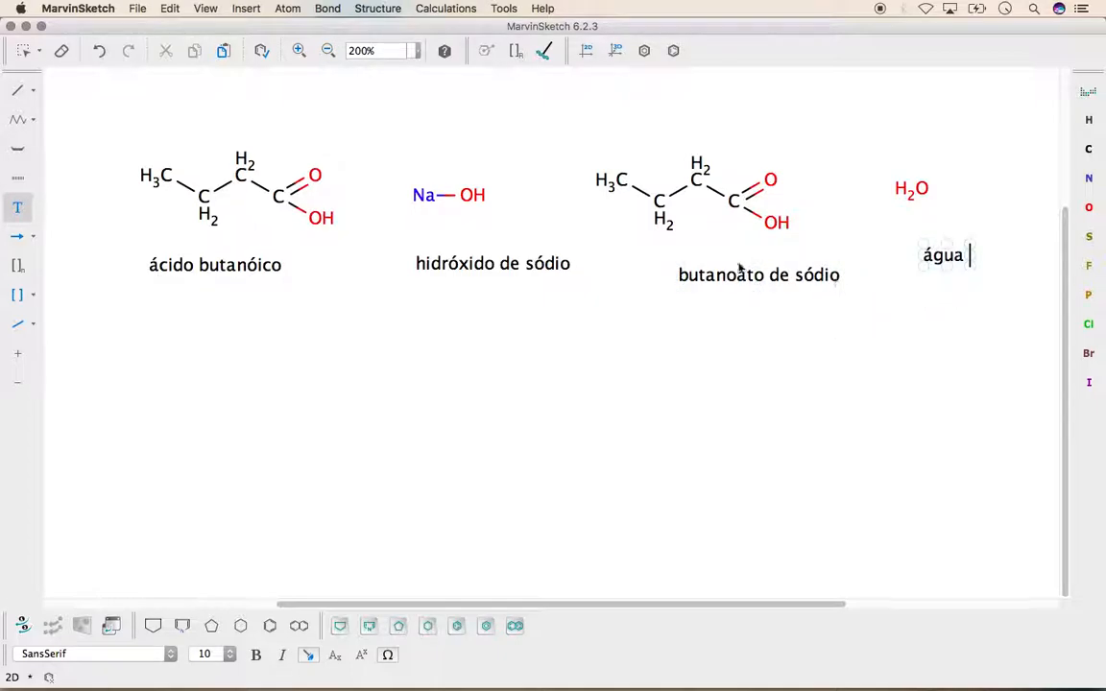
Shift the original butanoic acid and Na–OH to the left, each with its text label close beneath it
left_click(23, 50)
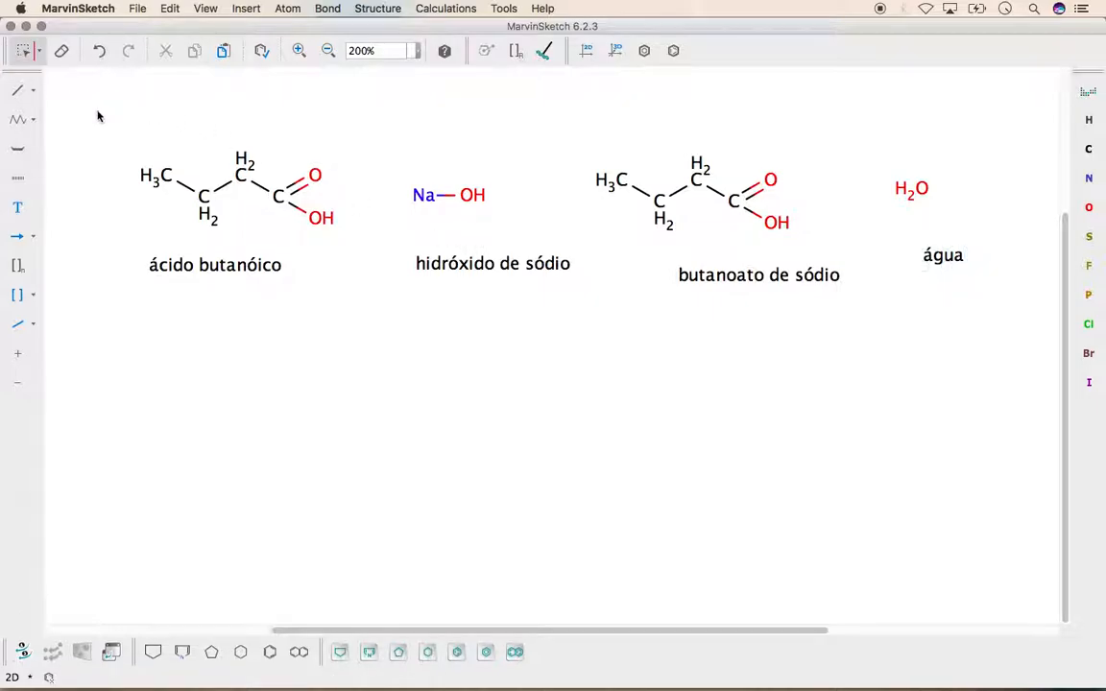
left_click_drag(121, 145, 357, 241)
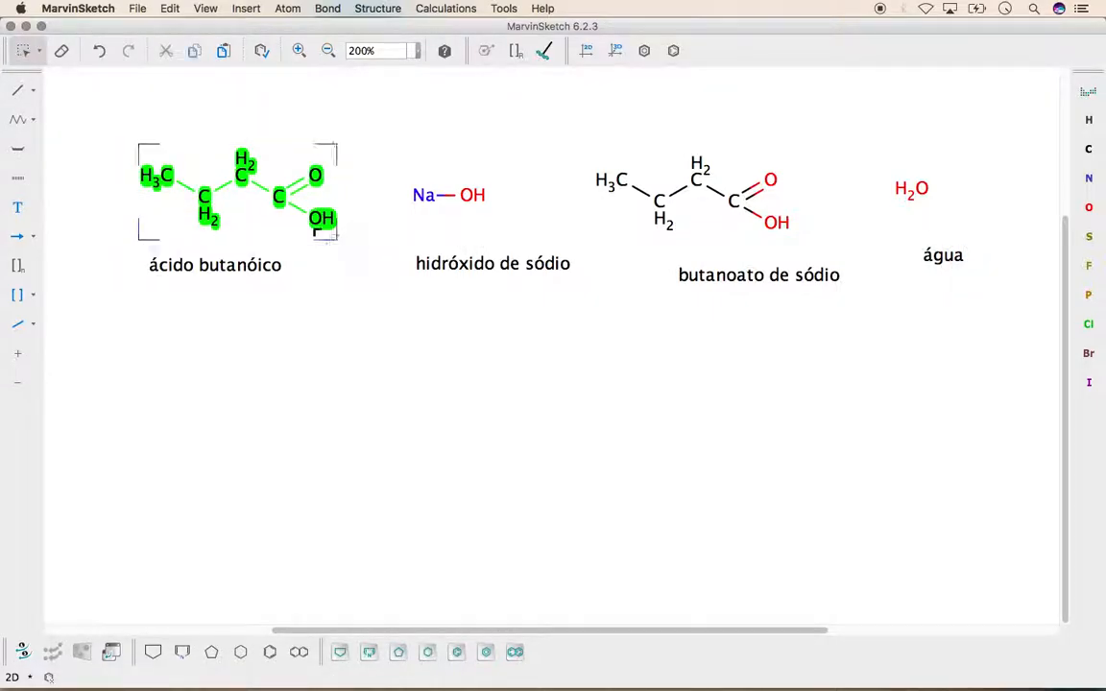
left_click_drag(247, 198, 171, 192)
left_click(280, 327)
left_click_drag(135, 242, 323, 291)
left_click_drag(243, 272, 177, 247)
left_click_drag(373, 153, 548, 237)
left_click_drag(459, 199, 418, 240)
Shift the copied acid structure slightly to the right and center the label "butanoato de sódio" closely beneath it
left_click_drag(574, 148, 813, 242)
left_click_drag(710, 205, 748, 205)
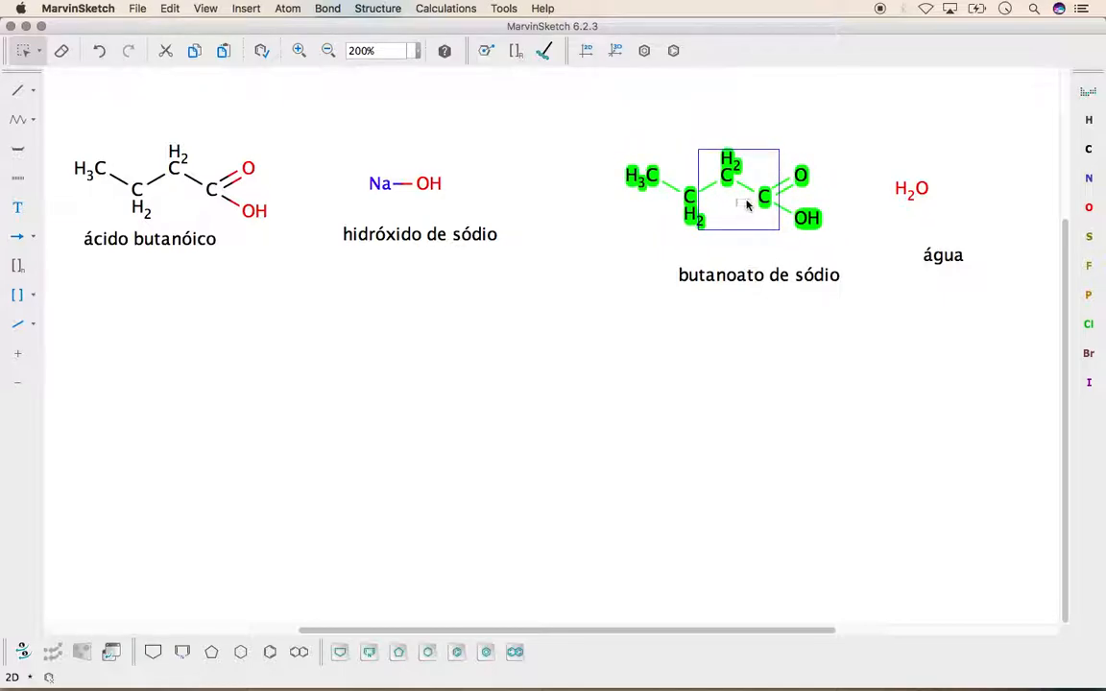
left_click(662, 247)
left_click_drag(639, 251, 748, 251)
Shift the water molecule slightly to the right and move the label "água" closely beneath it
left_click(878, 154)
left_click_drag(879, 152, 966, 230)
left_click_drag(918, 195, 943, 196)
left_click(965, 244)
mouse_move(949, 255)
left_mouse_down()
mouse_move(982, 286)
mouse_move(933, 236)
mouse_move(939, 252)
left_mouse_up()
left_click(884, 298)
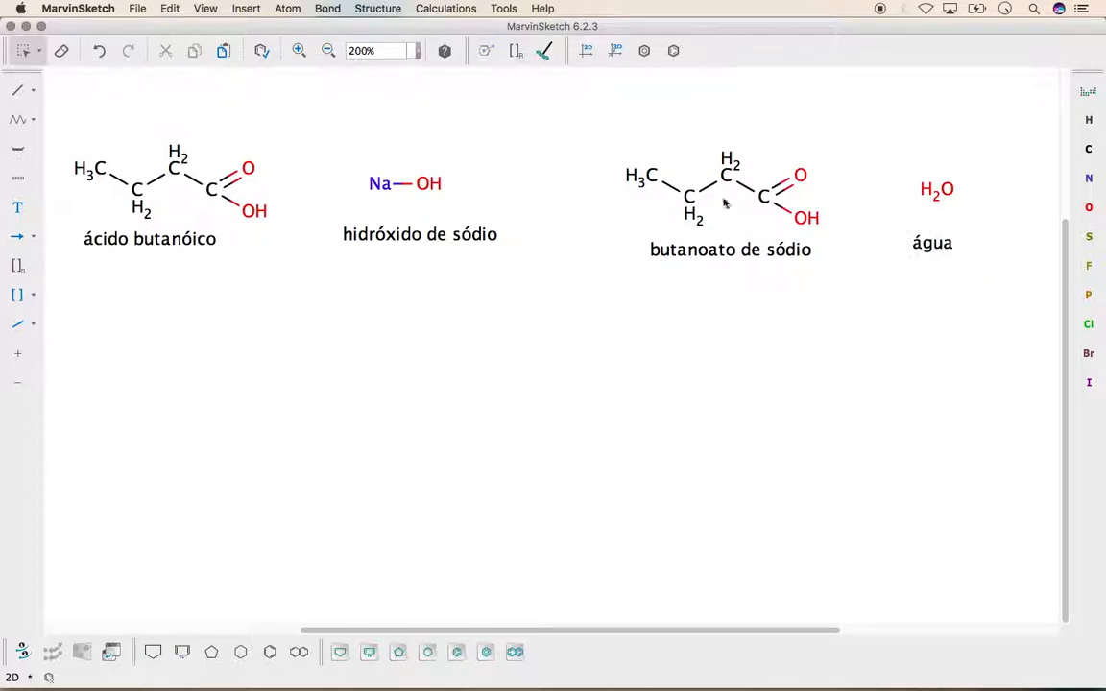
Try moving and enlarging the copied acid structure above "butanoato de sódio", and undo the last change
left_click_drag(593, 126, 852, 237)
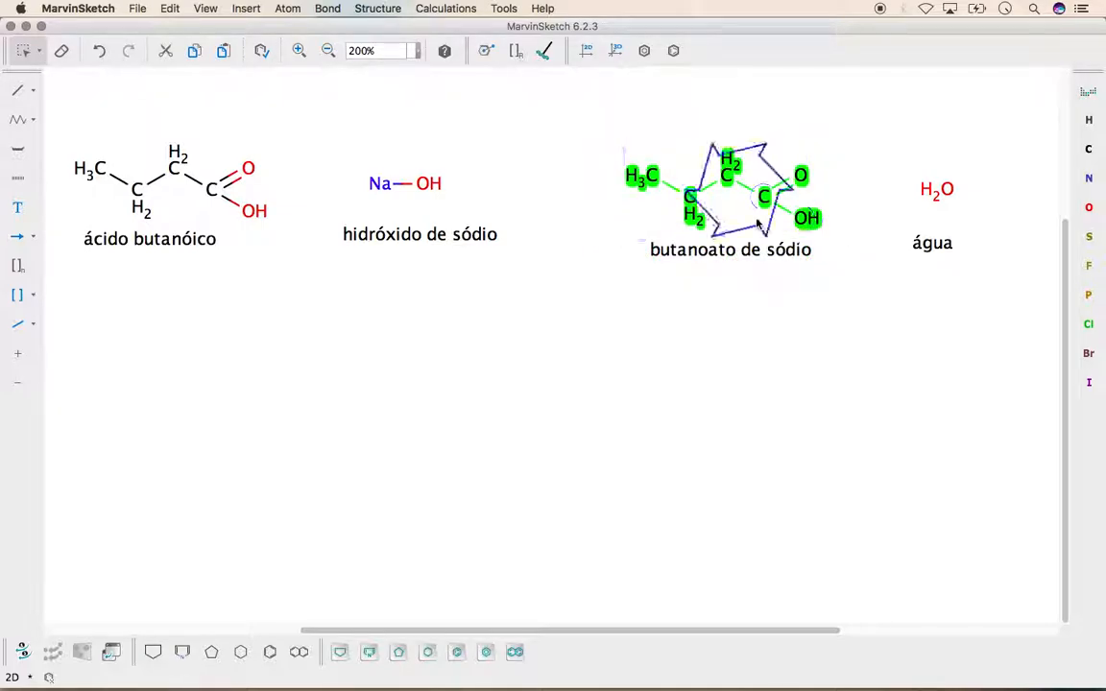
left_click_drag(749, 210, 742, 199)
left_click_drag(622, 228, 590, 242)
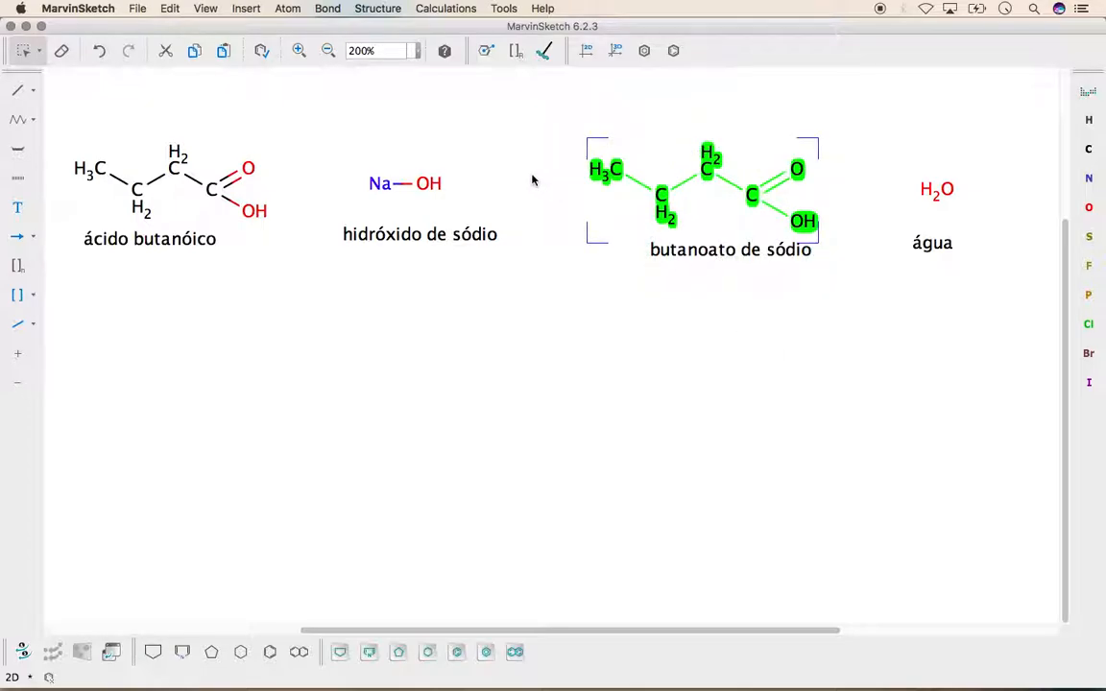
left_click(99, 50)
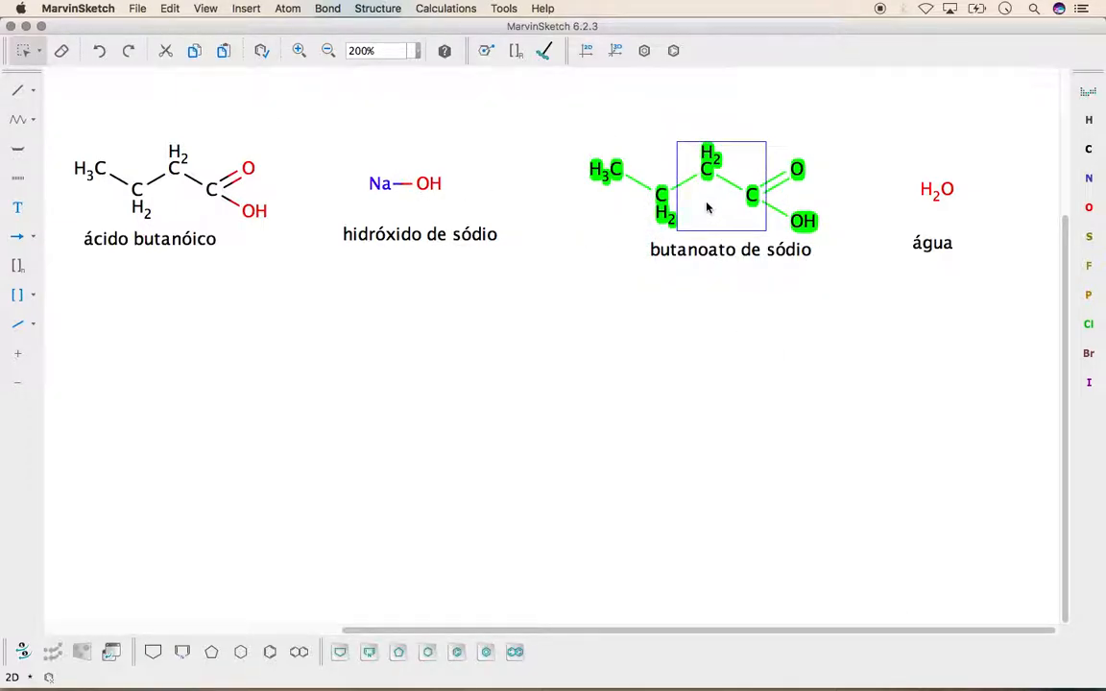
Restore the copied acid structure to its smaller size and move the label "butanoato de sódio" up closer beneath it
left_click(128, 50)
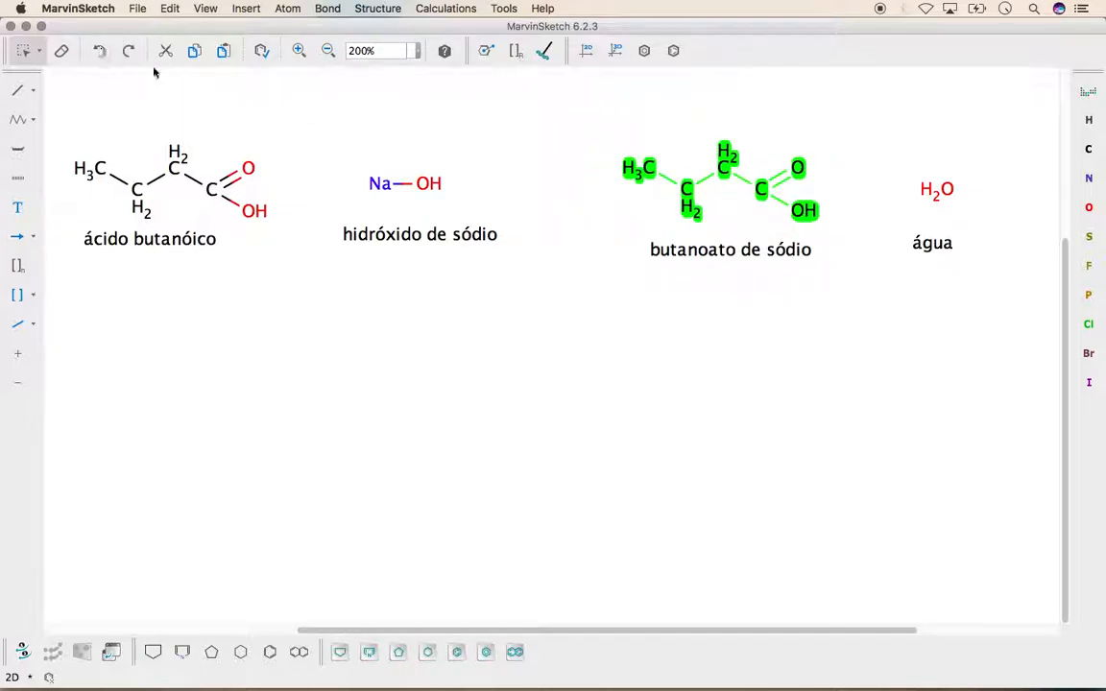
left_click(621, 222)
left_click_drag(773, 250, 843, 290)
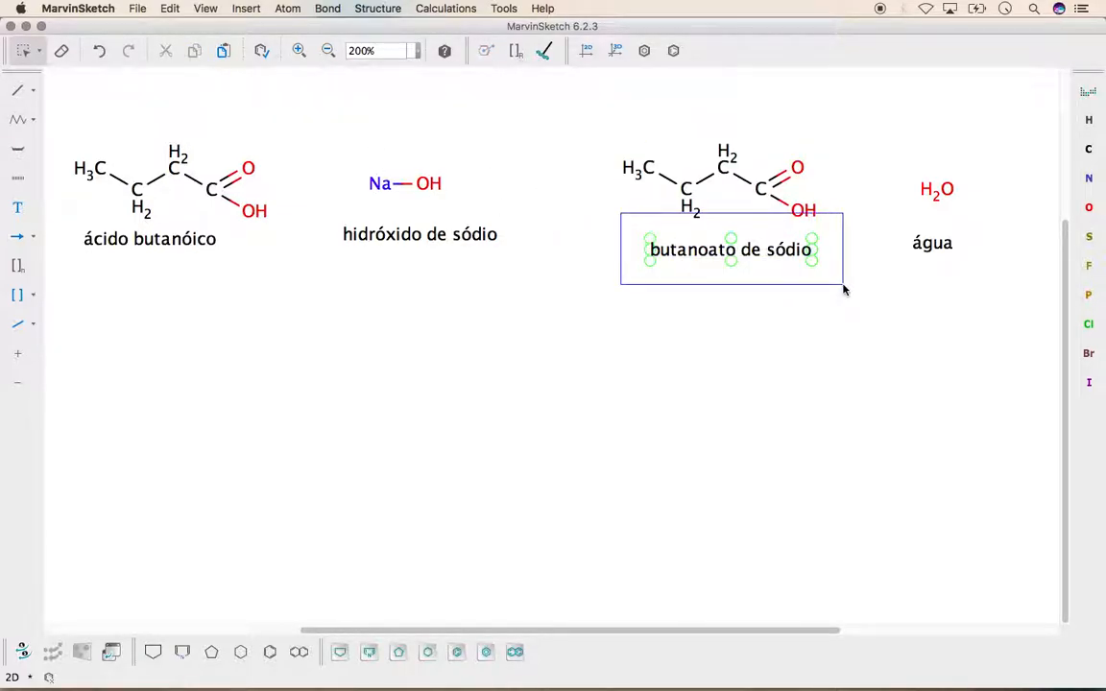
left_click_drag(758, 255, 754, 248)
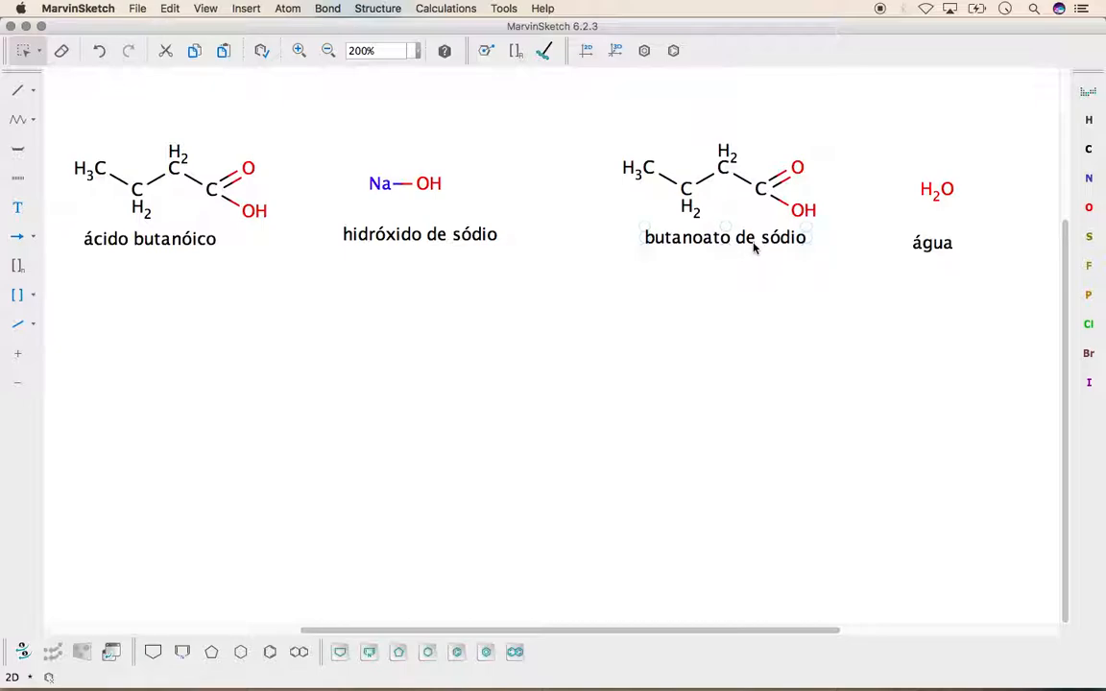
Move the label "água" up closer beneath the water molecule and nudge the label "hidróxido de sódio" slightly left
left_click_drag(884, 219, 951, 240)
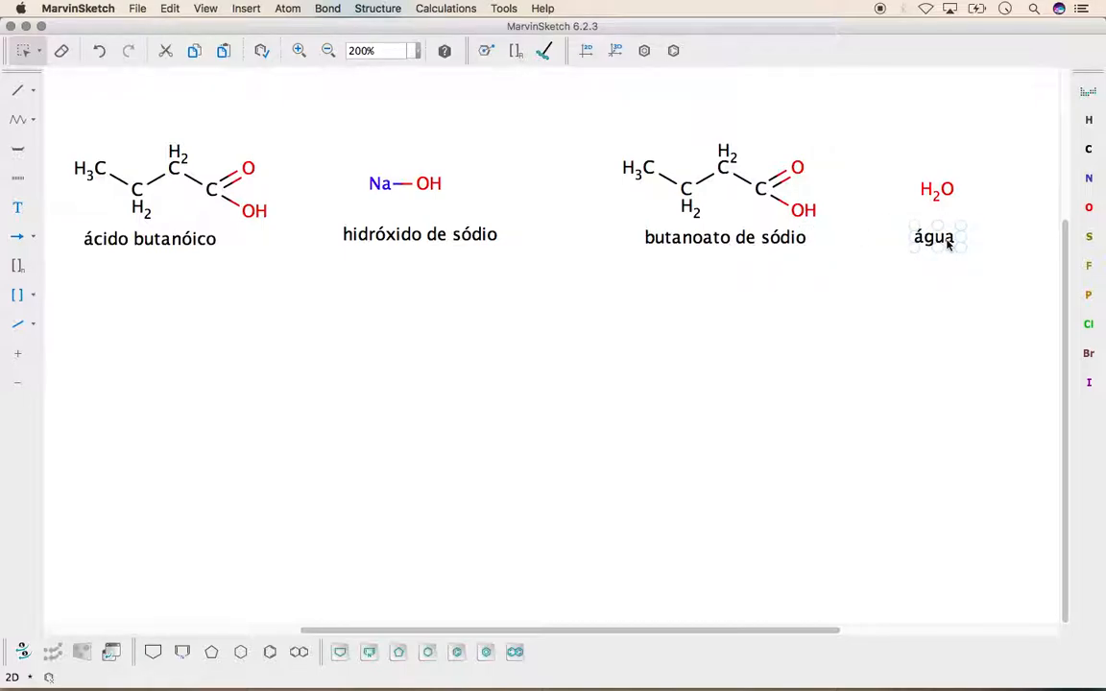
left_click_drag(308, 207, 491, 256)
left_click(429, 247)
left_click(514, 324)
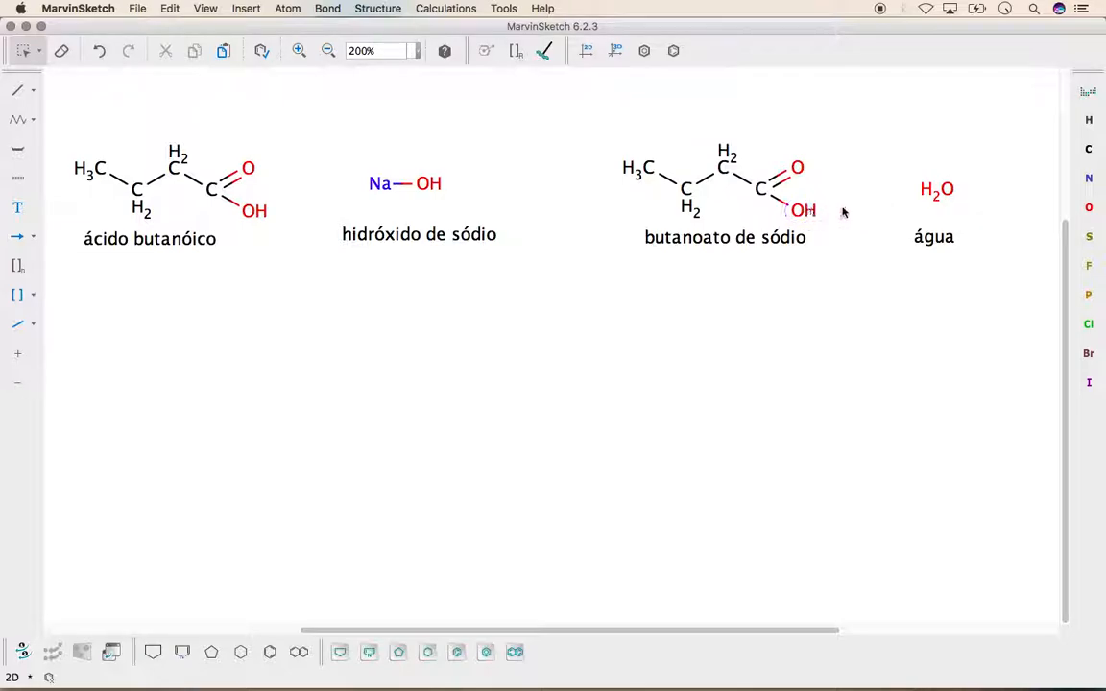
Replace the hydroxyl hydrogen of the copied acid structure with a bonded Na atom
left_click(1091, 120)
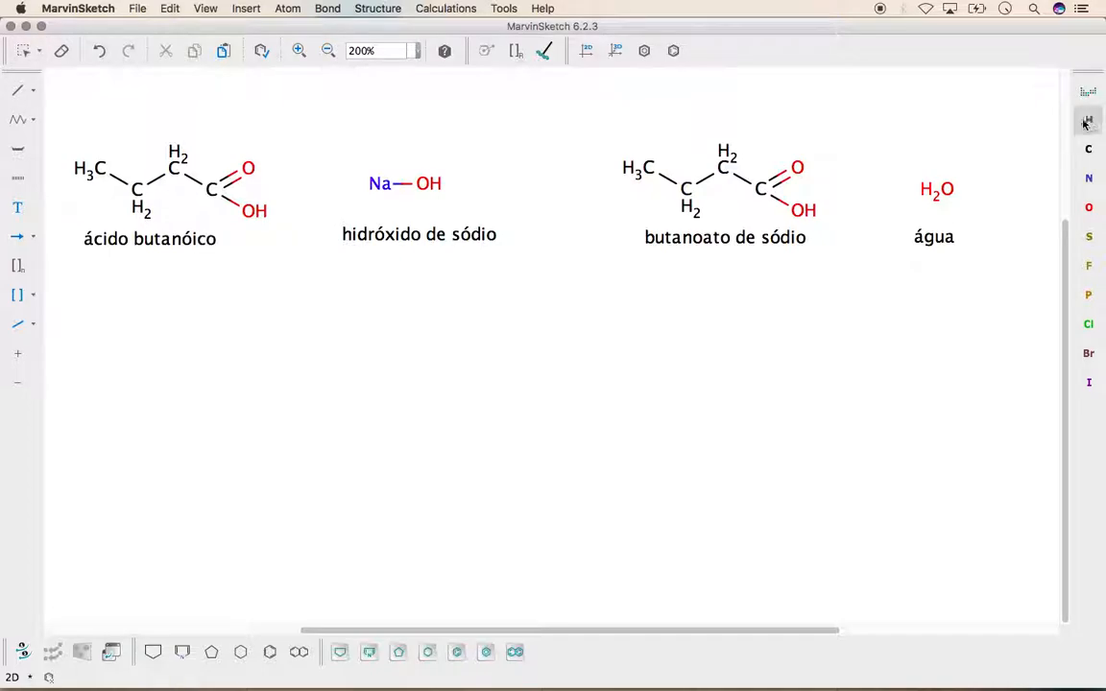
left_click_drag(804, 211, 846, 221)
type("Na")
Draw a horizontal Single Reaction Arrow from beside Na–OH to the sodium butanoate structure
left_click(33, 237)
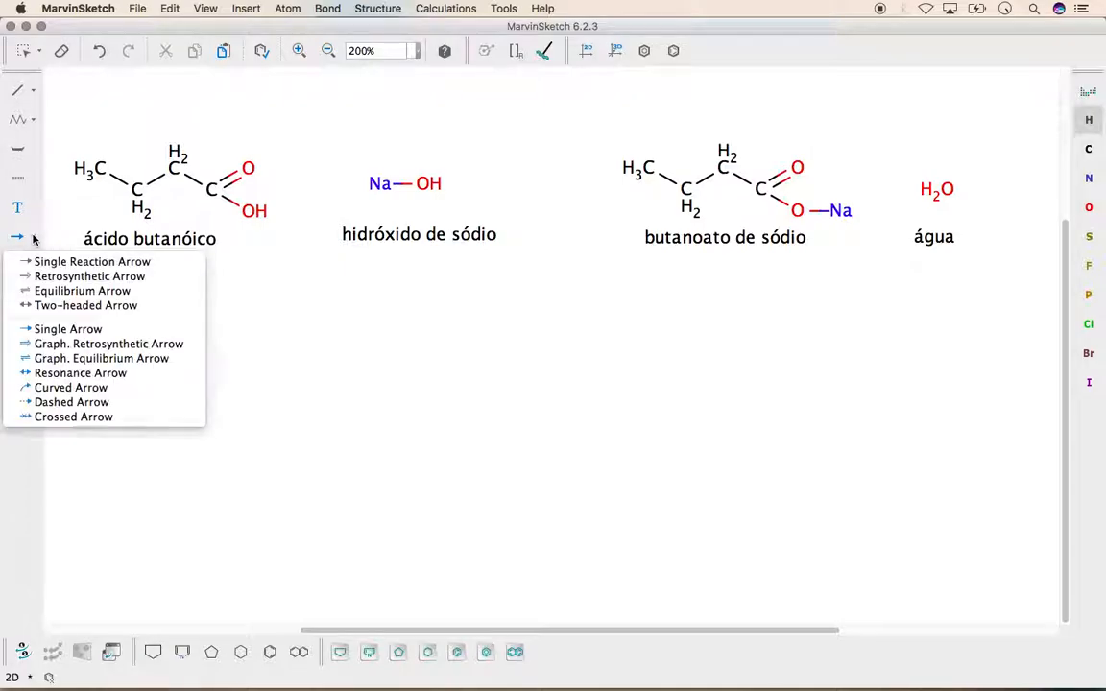
left_click(83, 263)
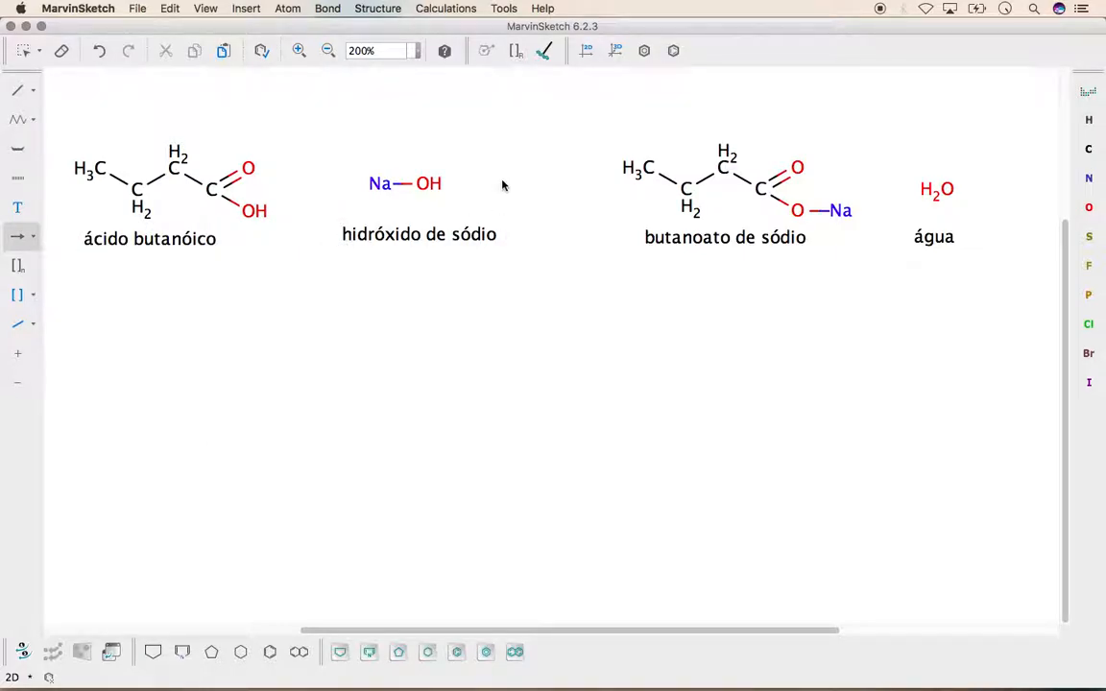
left_click_drag(464, 183, 614, 188)
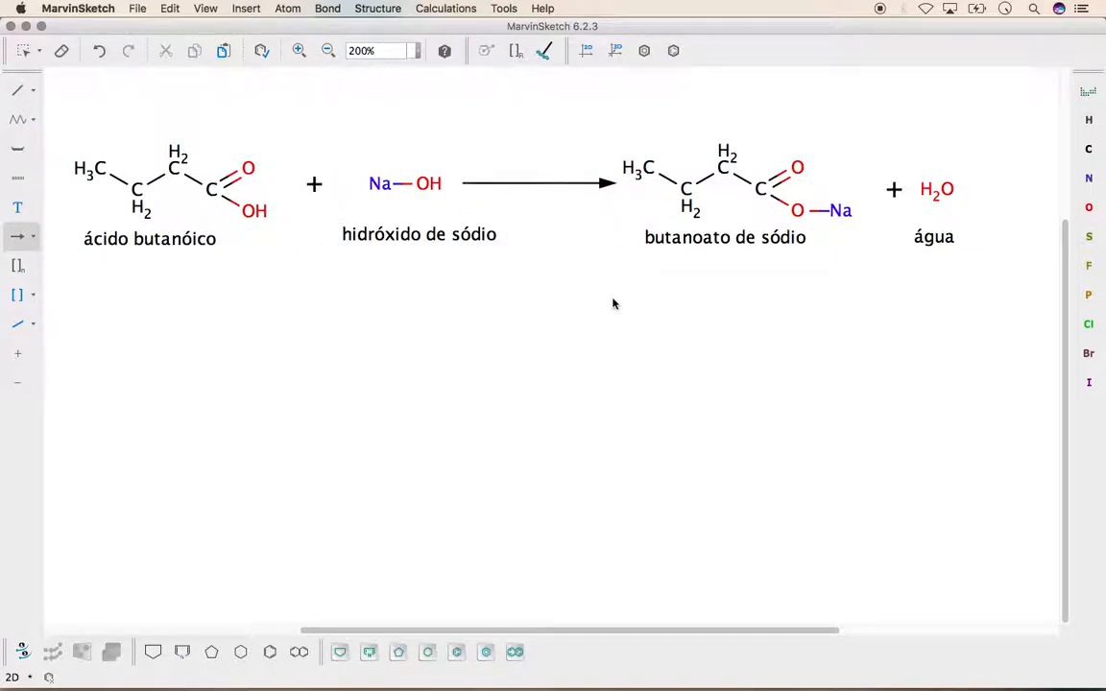
left_click(26, 50)
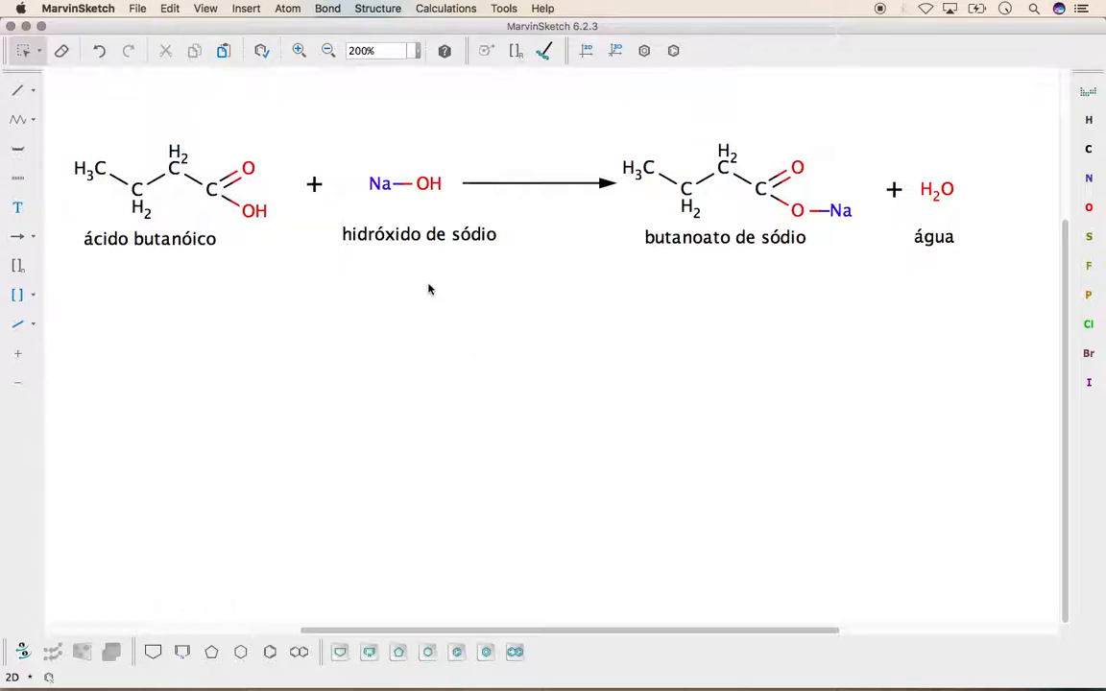
Convert all covalent counterions to ionic form with the Structure Checker, and undo the conversion
left_click(378, 9)
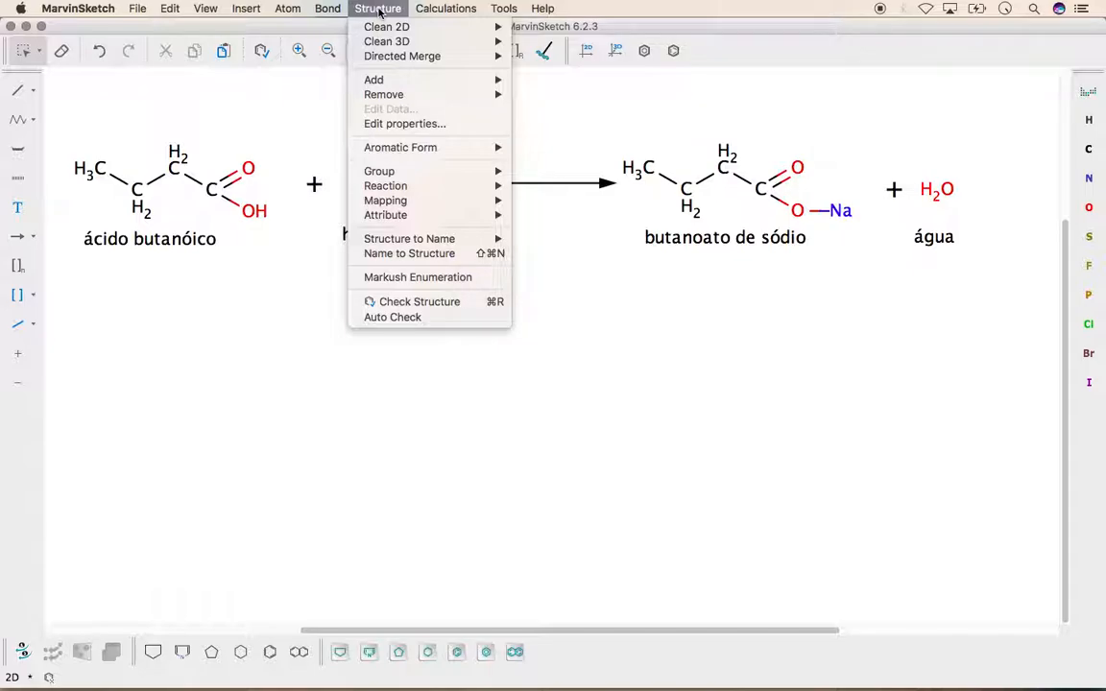
left_click(475, 305)
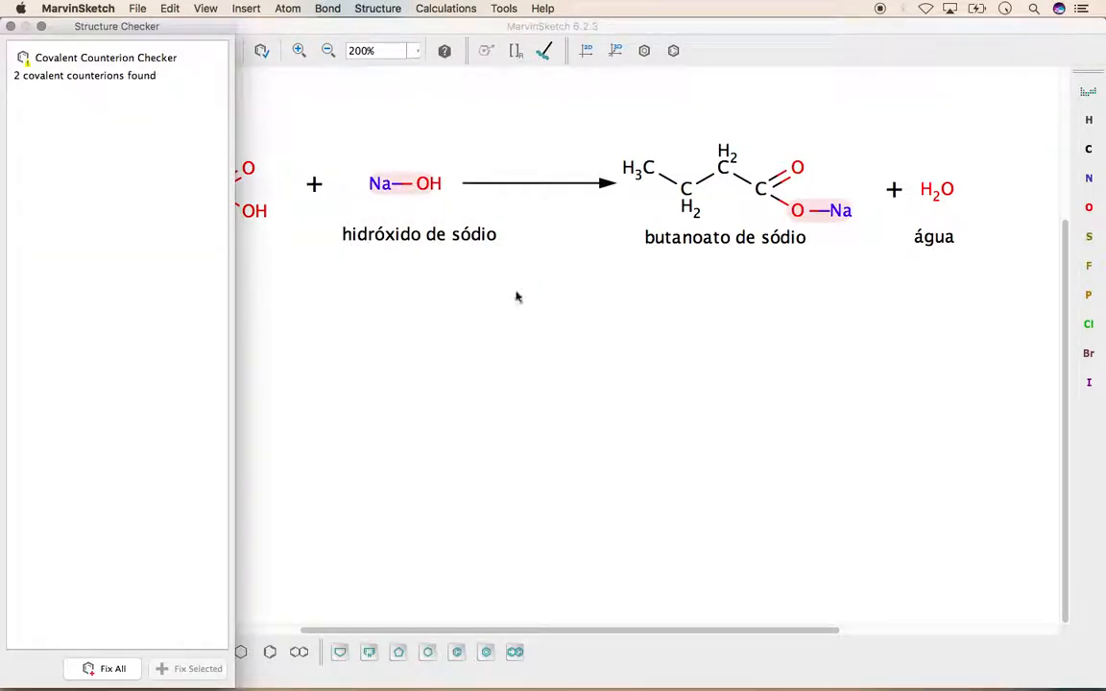
left_click_drag(173, 34, 274, 292)
left_click(191, 329)
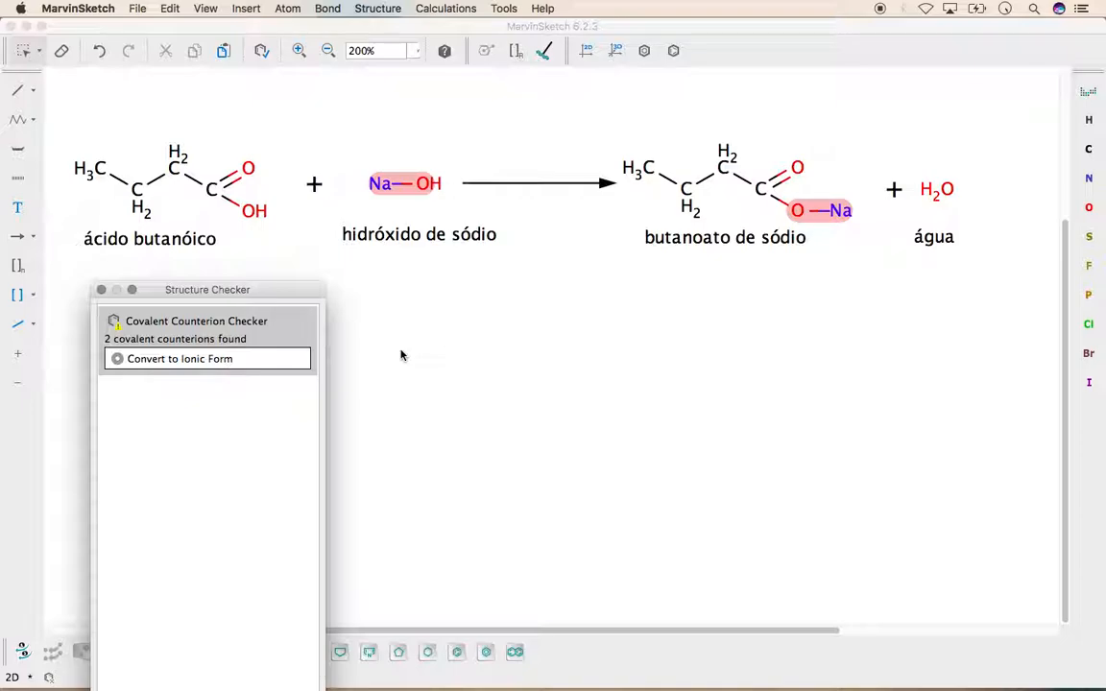
left_click_drag(264, 291, 560, 277)
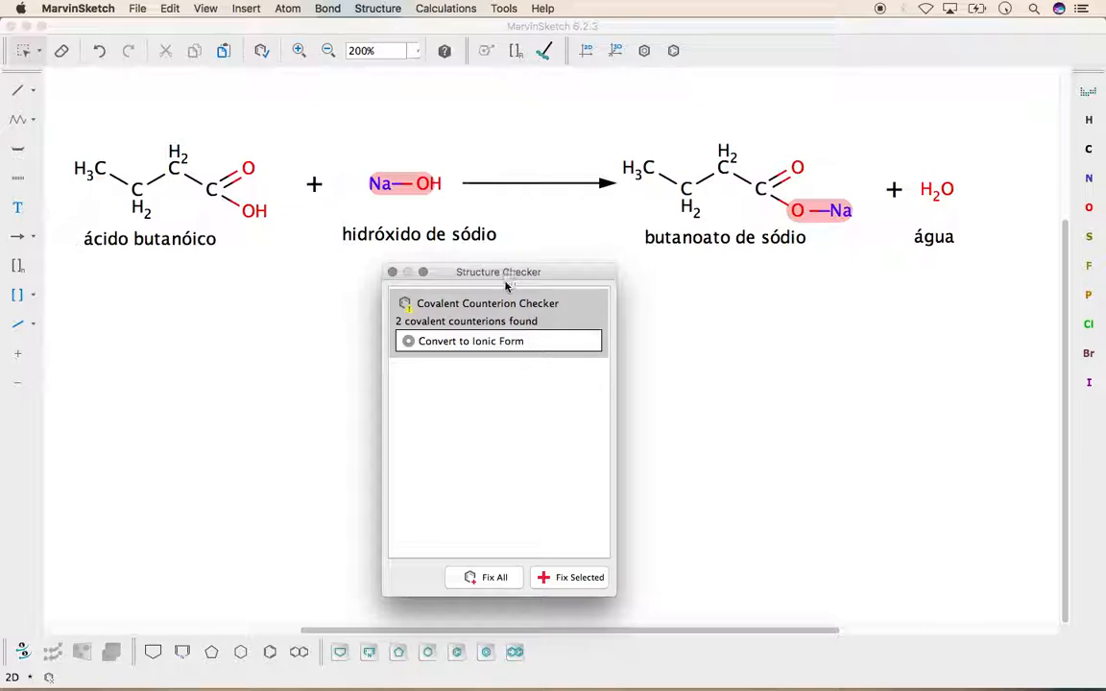
left_click(483, 578)
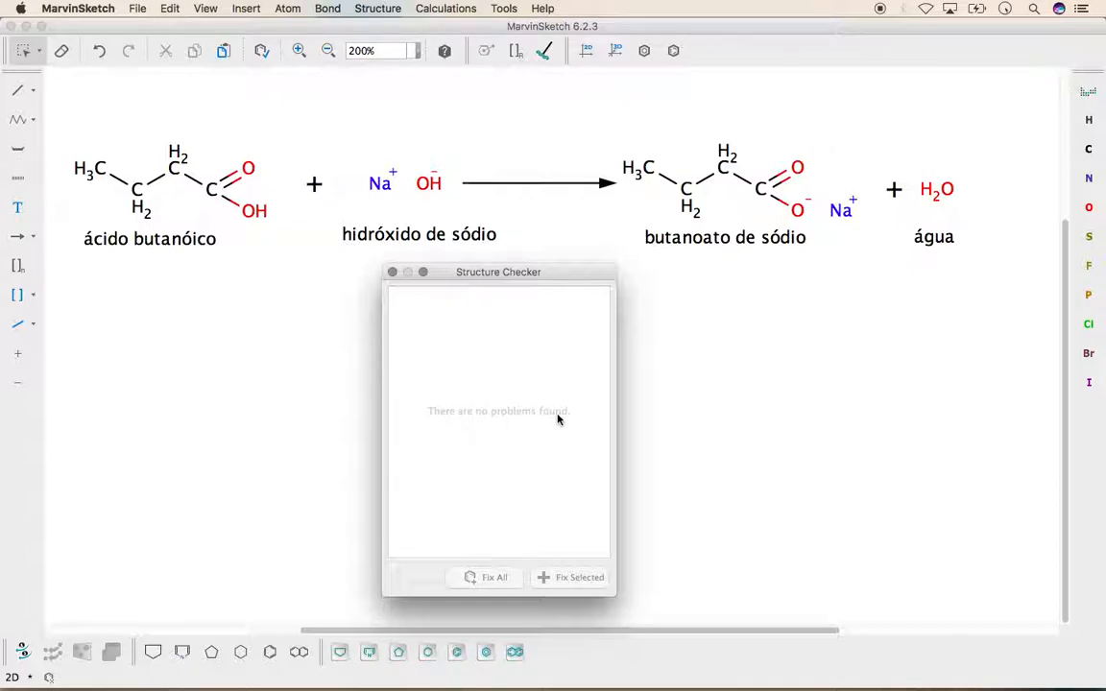
left_click(392, 272)
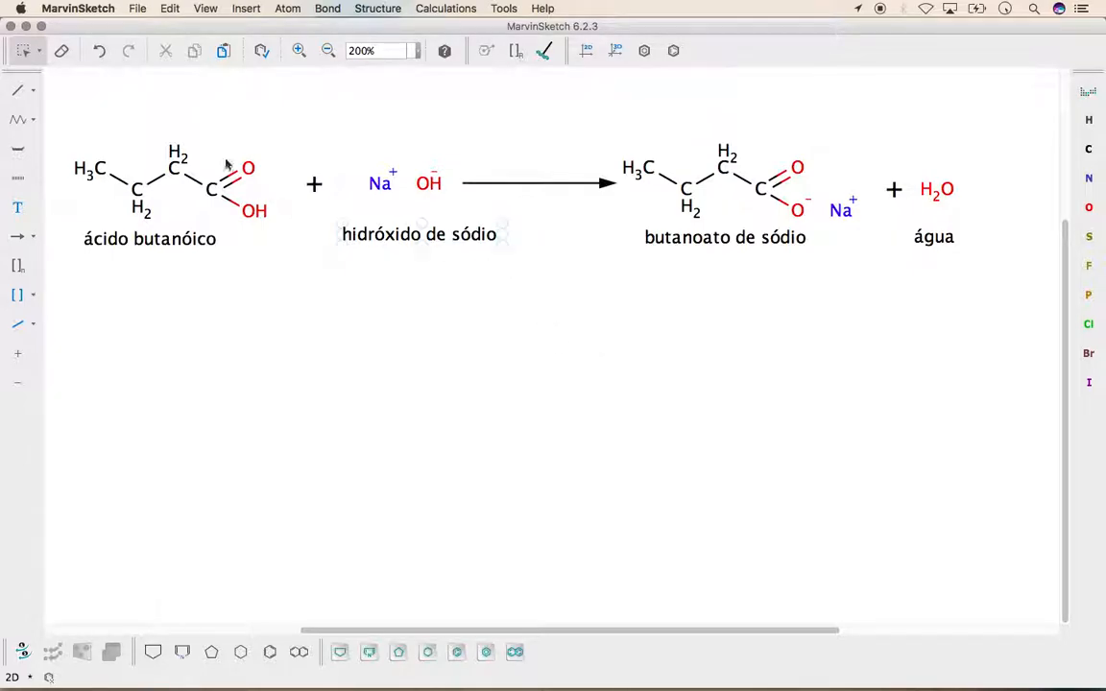
left_click(99, 50)
Set the charge of the sodium in Na–OH to +1 and the charge of its oxygen to −1
right_click(381, 188)
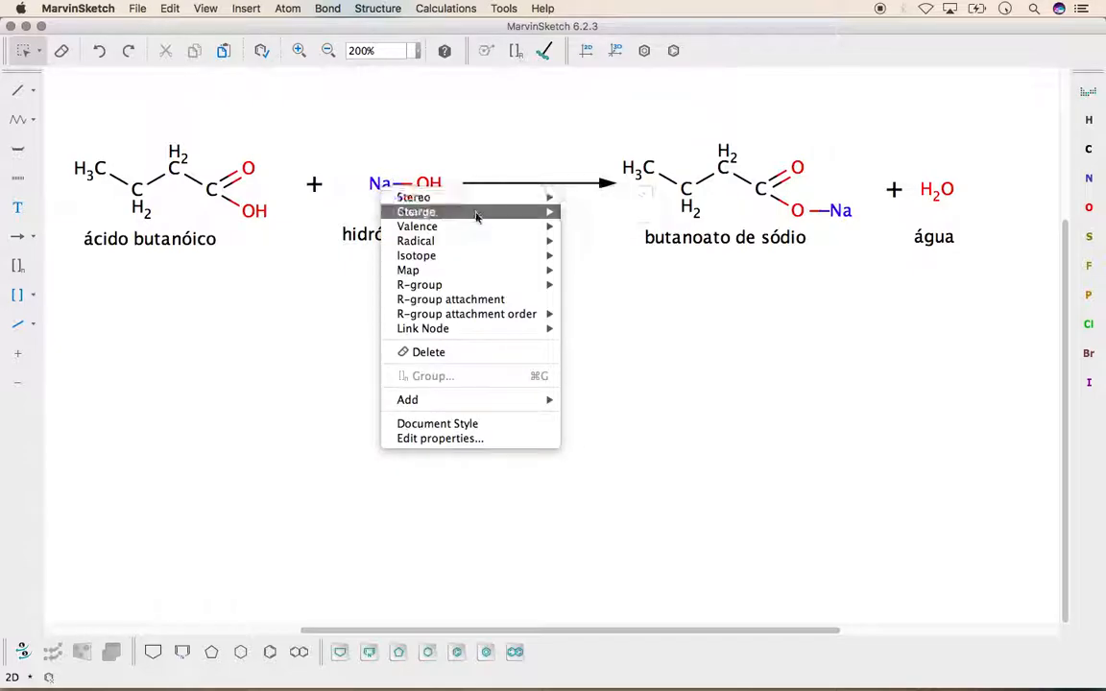
mouse_move(498, 212)
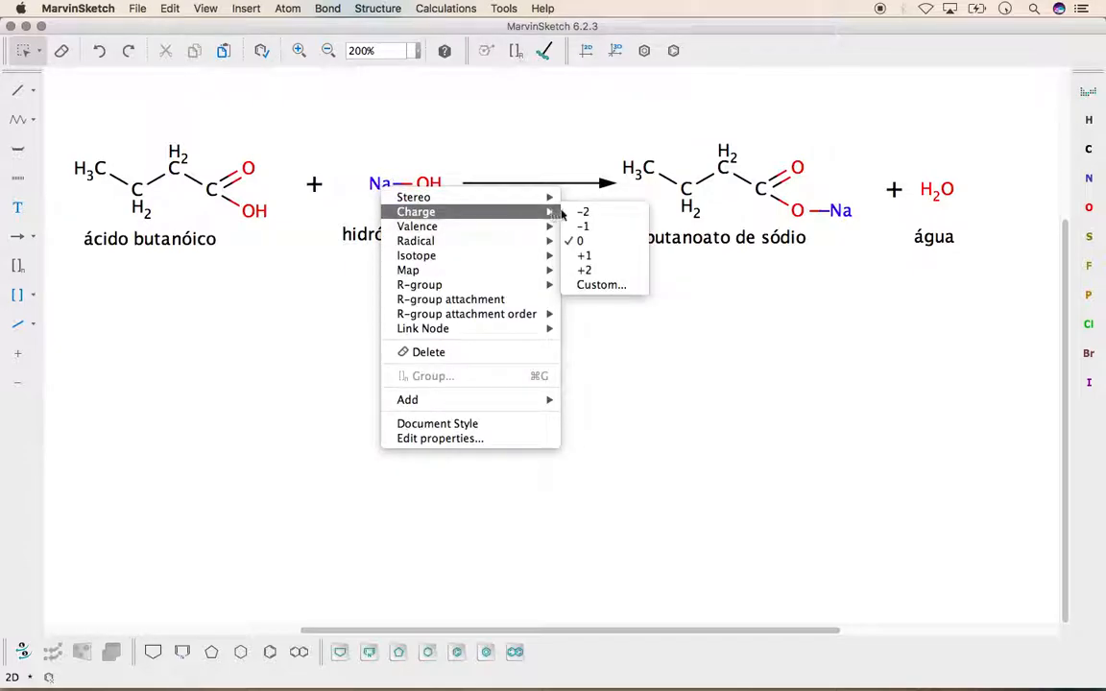
left_click(585, 257)
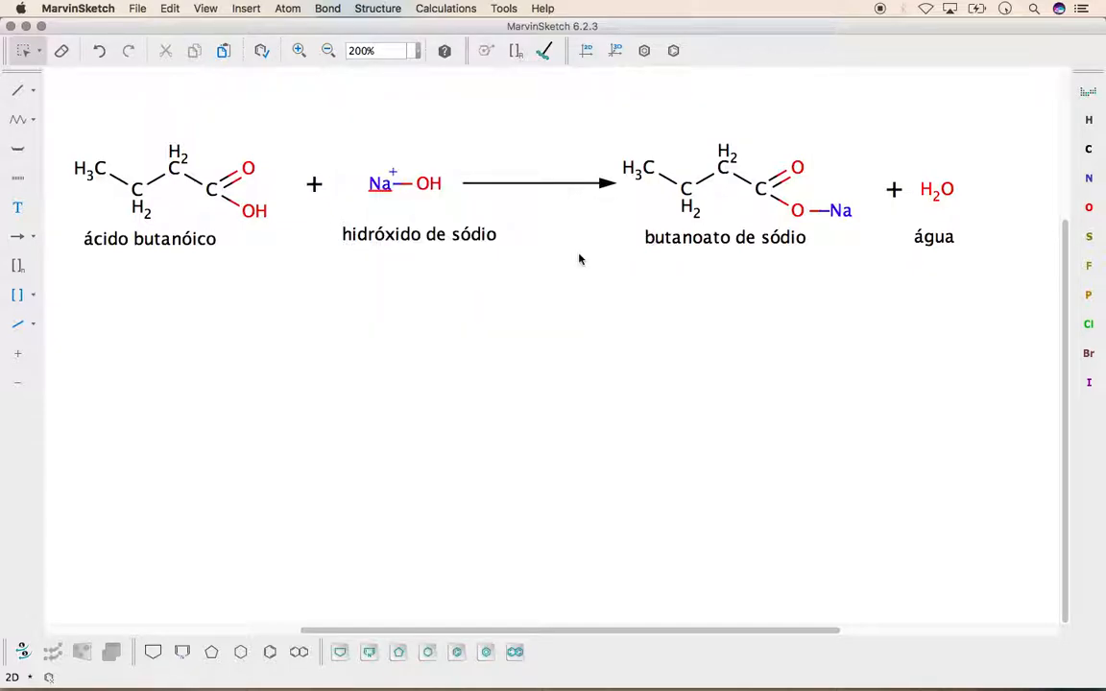
right_click(425, 187)
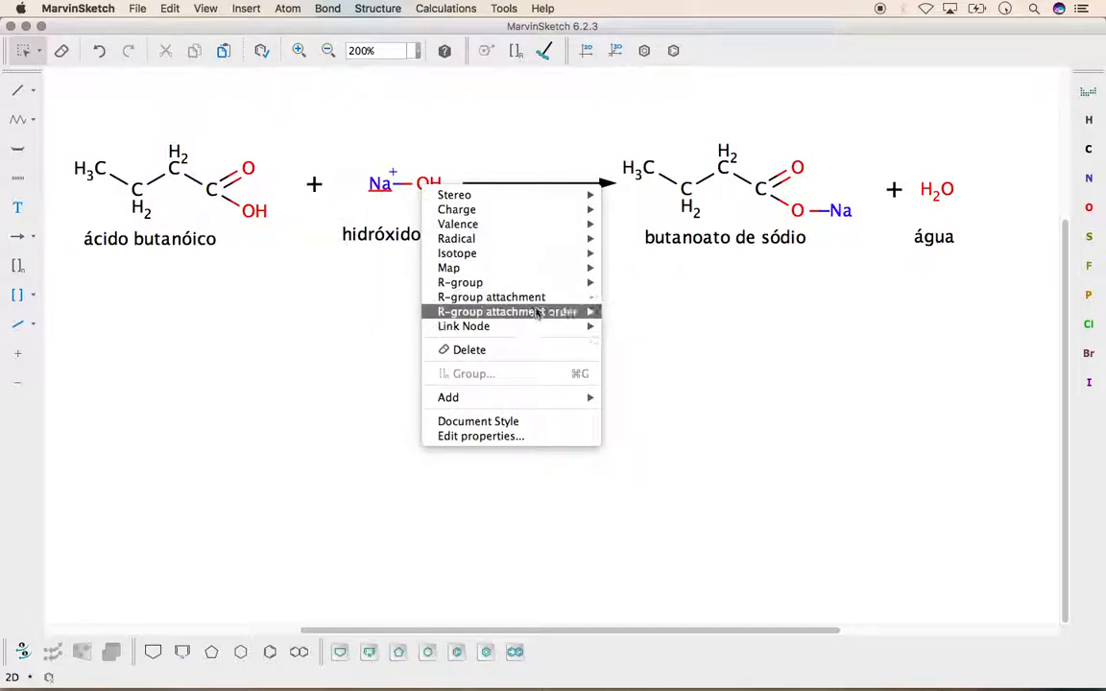
mouse_move(535, 245)
mouse_move(562, 226)
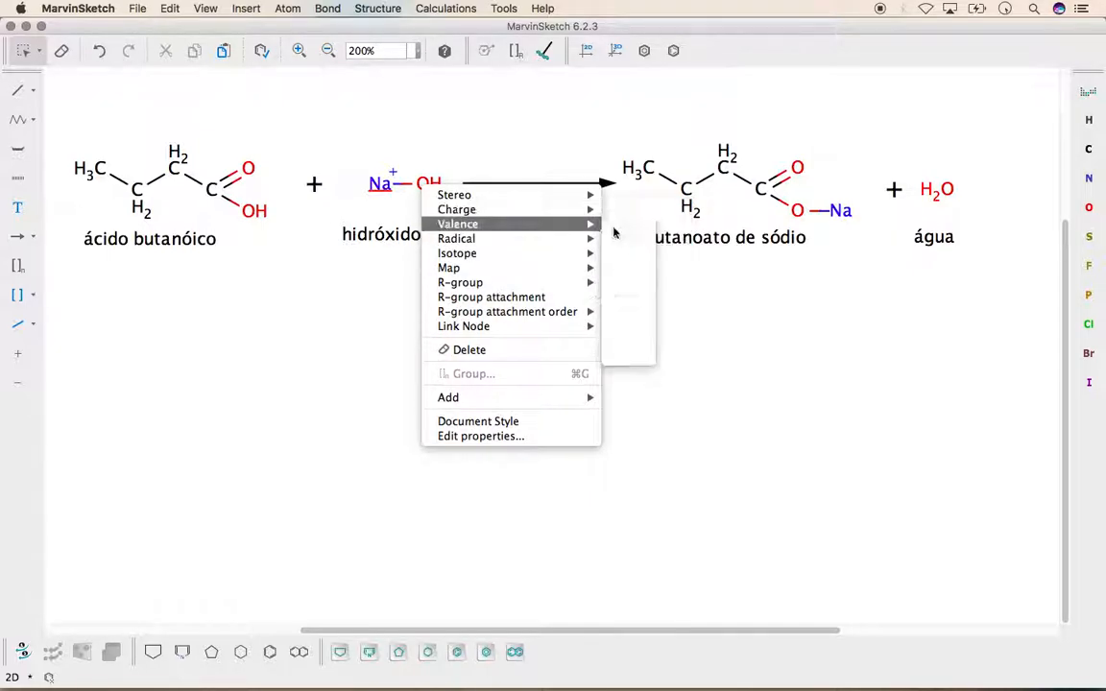
left_click(623, 224)
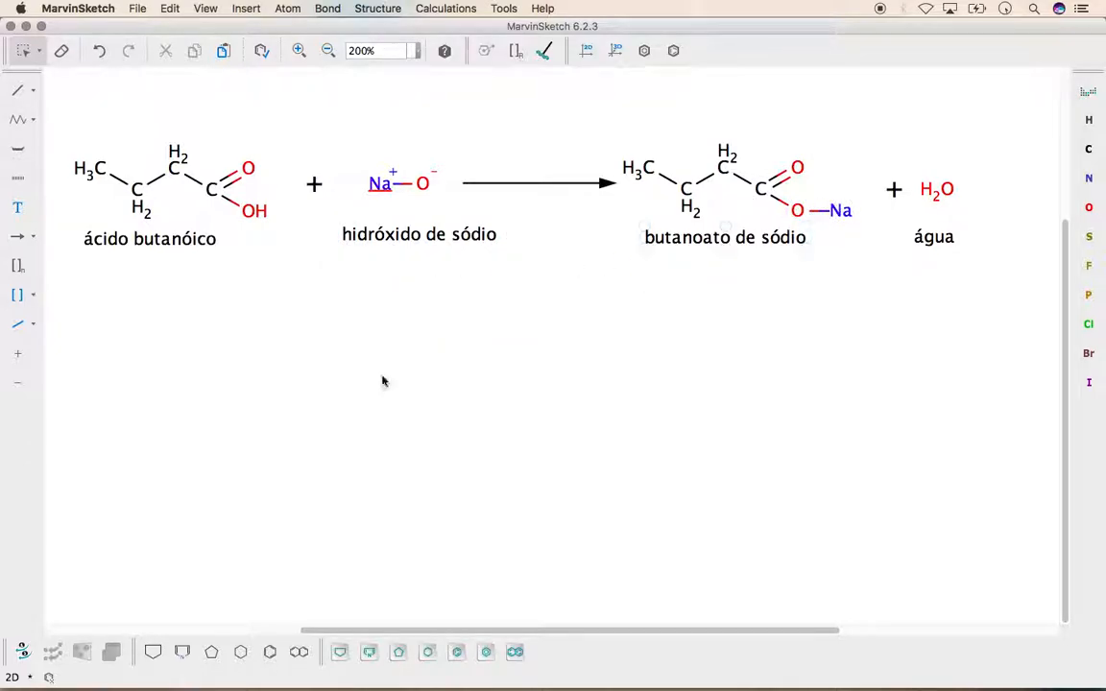
Run the Structure Checker, review its counterion and valence issues, and fix them all
left_click(377, 8)
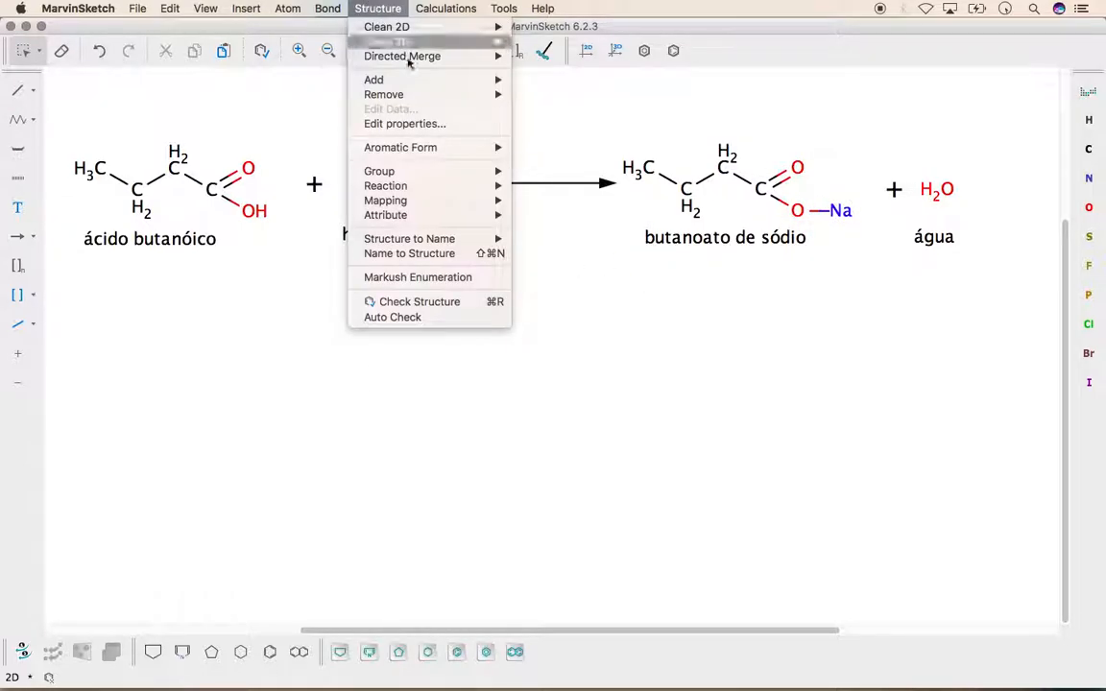
left_click(447, 306)
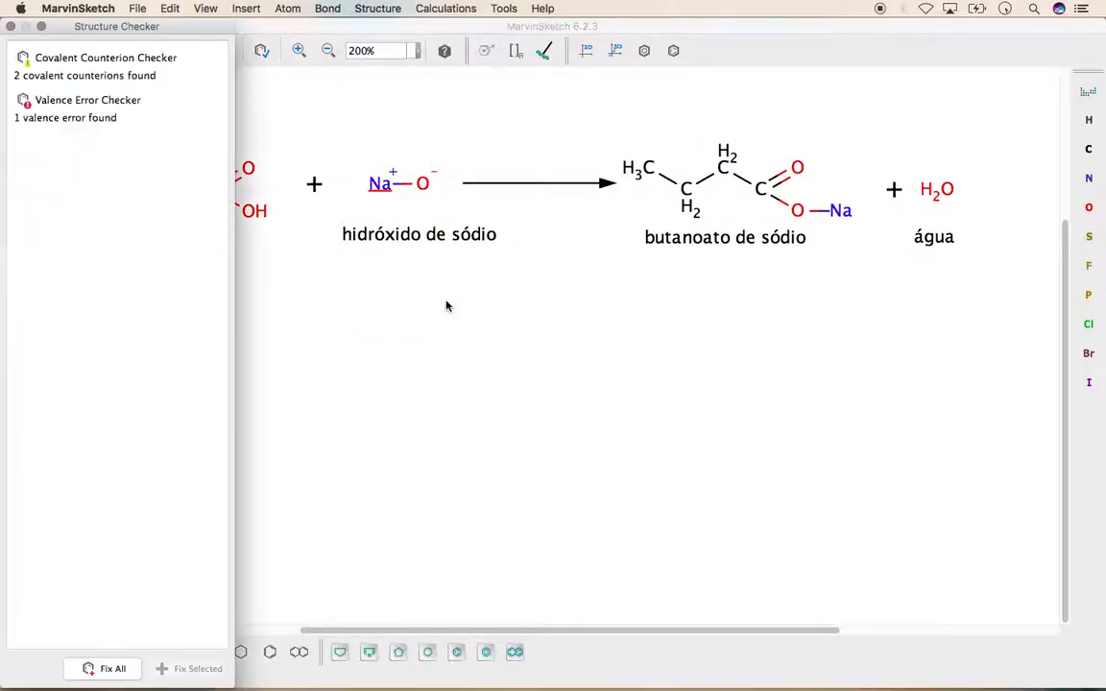
left_click(72, 69)
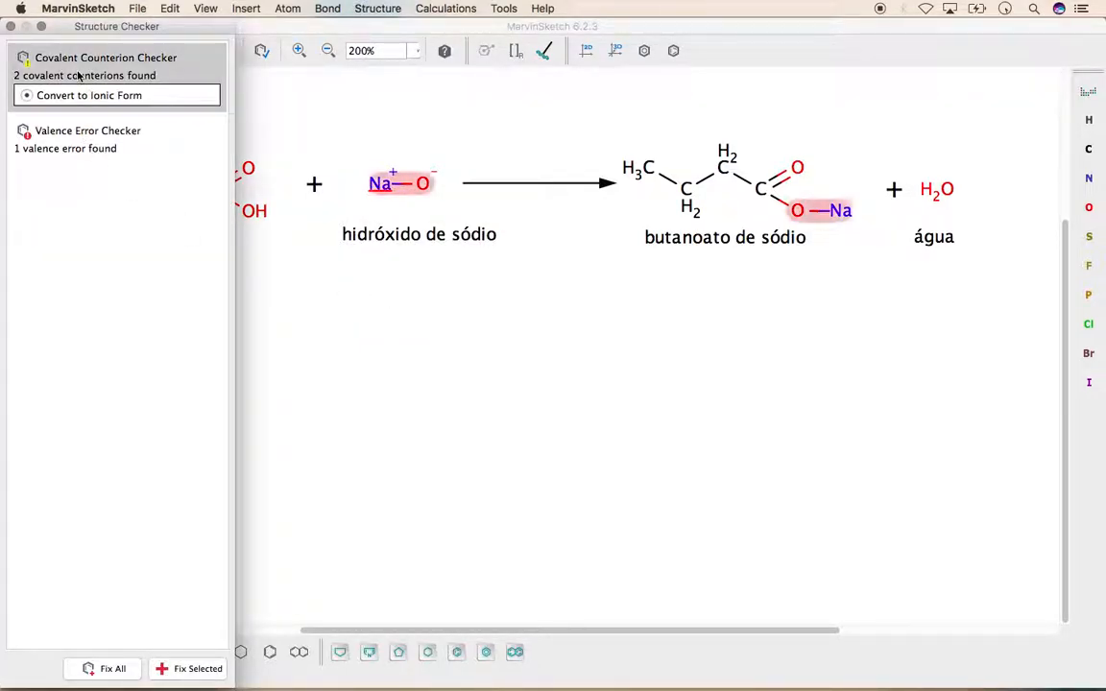
left_click(71, 139)
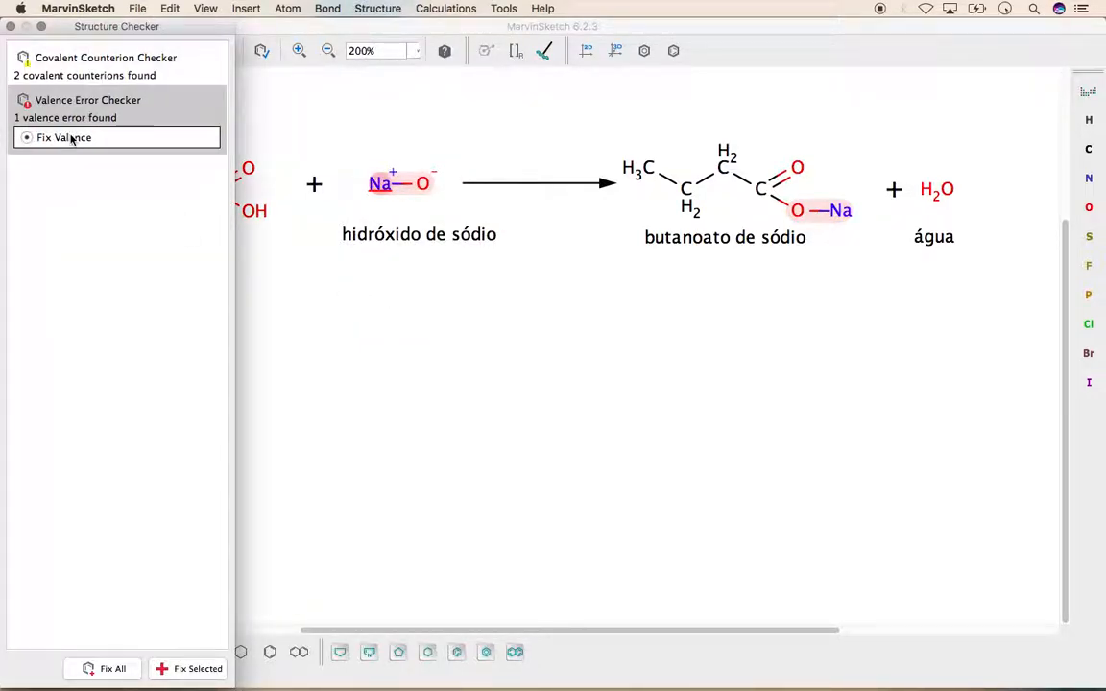
left_click(72, 80)
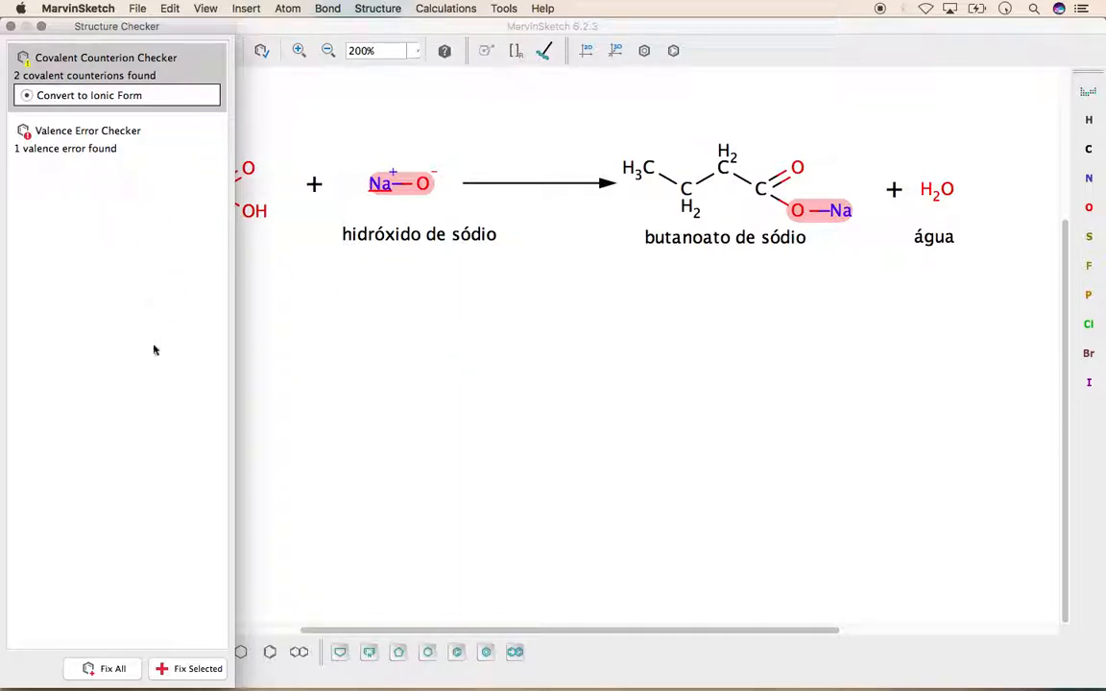
left_click(107, 668)
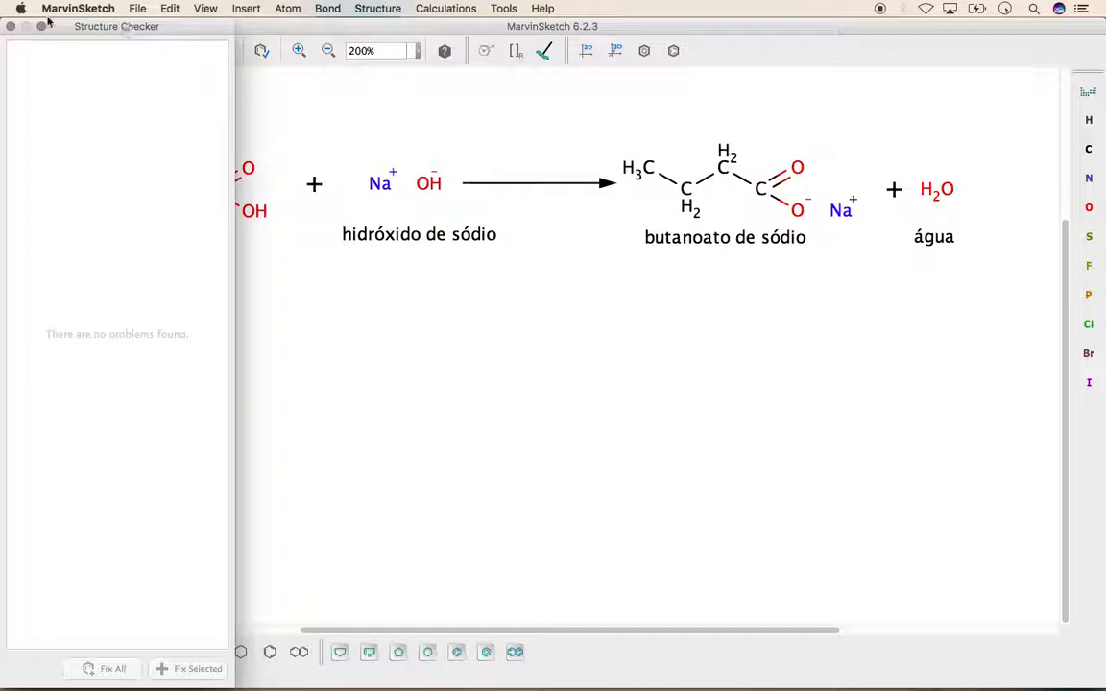
left_click(12, 27)
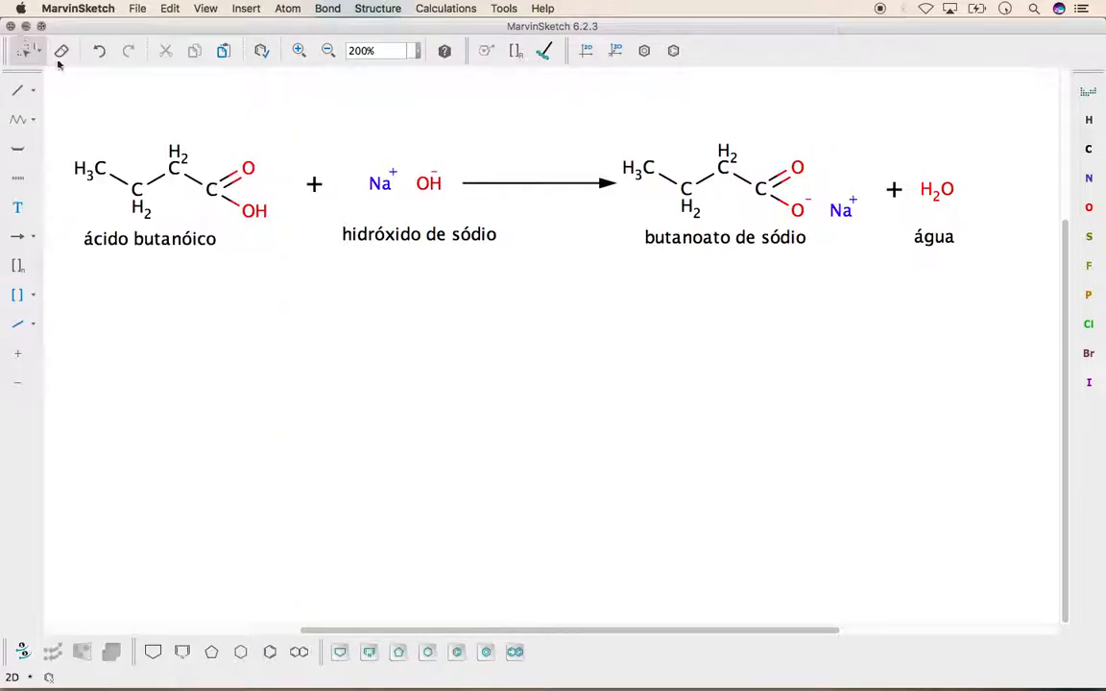